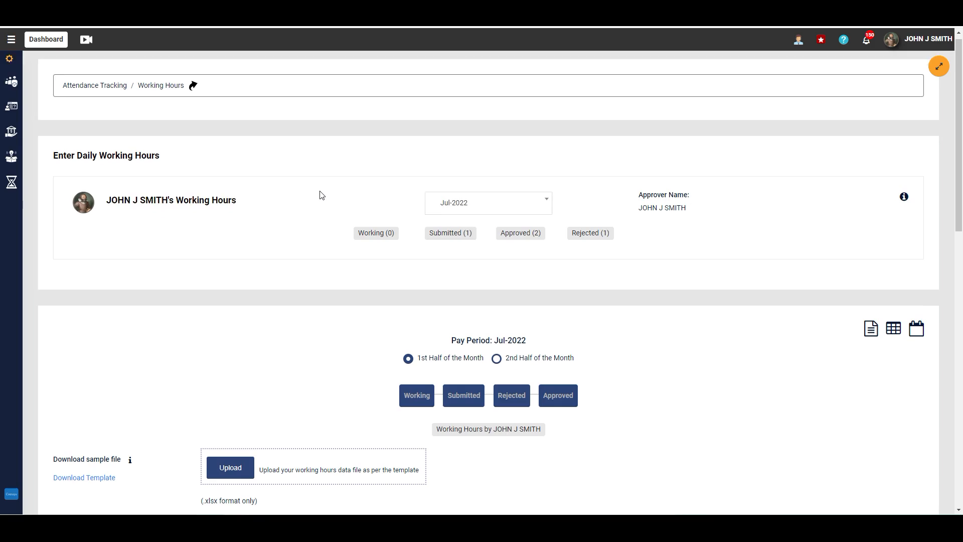
Examine the Working Hours page for Jul-2022, including the status counts, daily entry table, work schedule and template options
scroll(321, 194, down, 3)
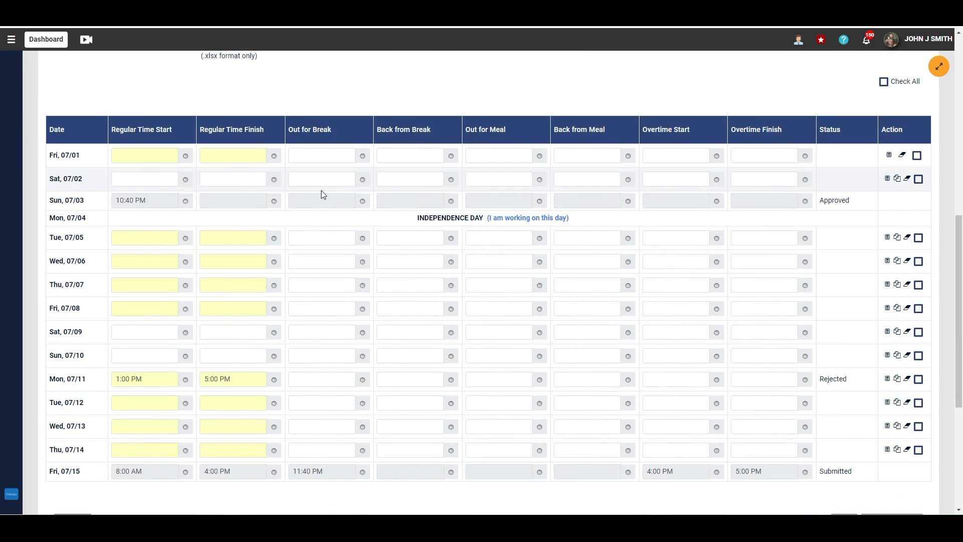
scroll(323, 194, up, 4)
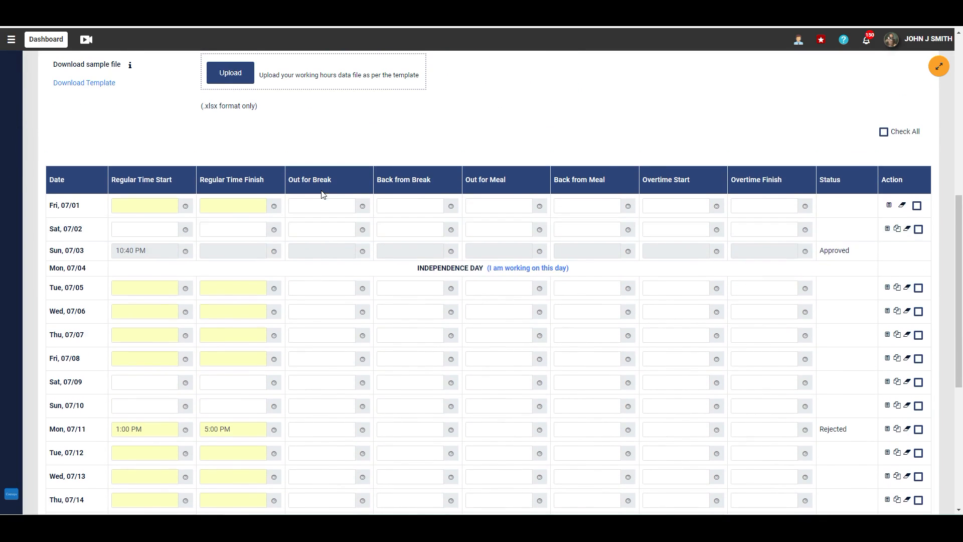
scroll(323, 194, up, 3)
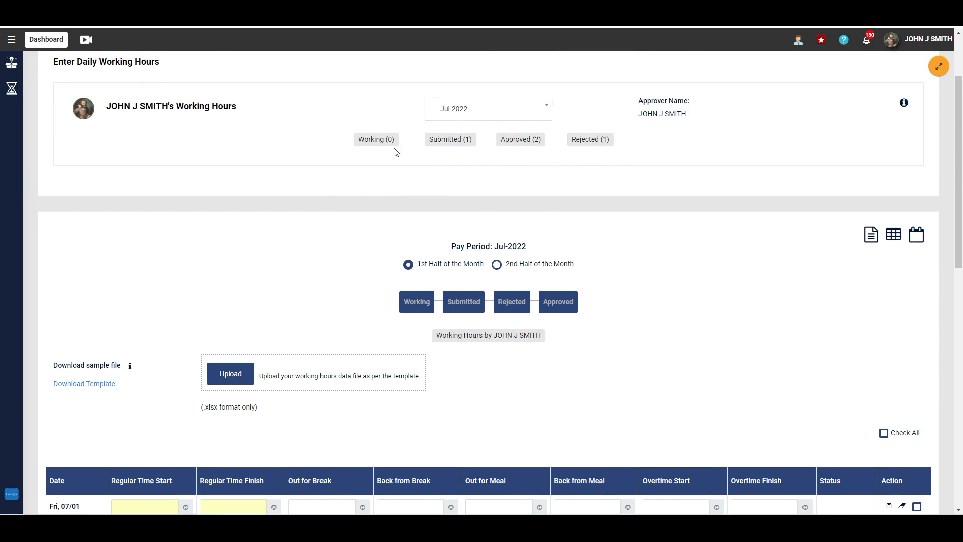
scroll(525, 272, down, 5)
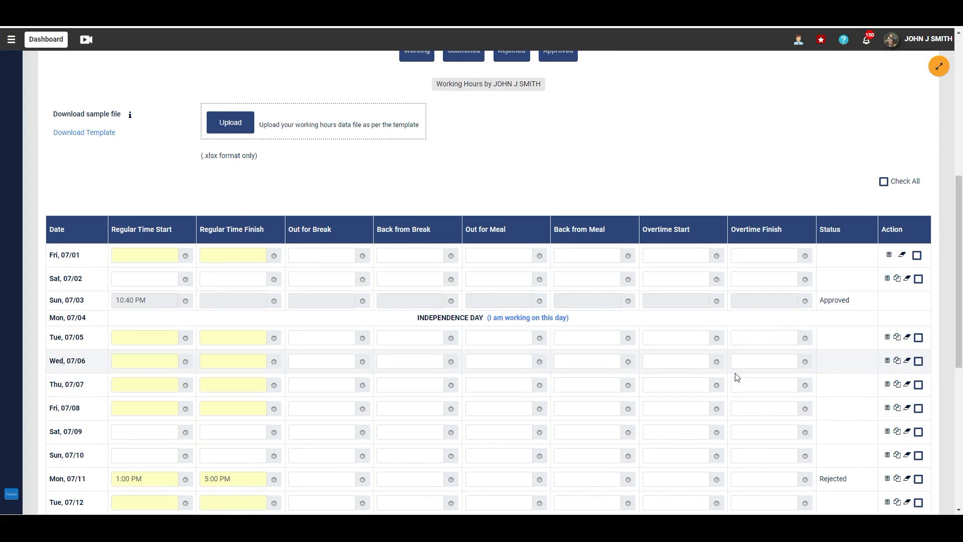
scroll(735, 377, down, 6)
scroll(735, 376, down, 1)
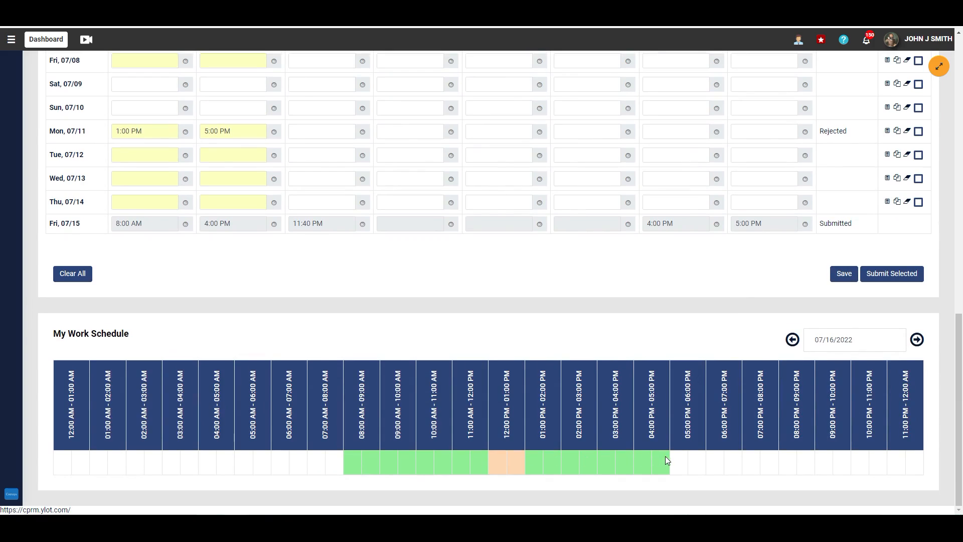
scroll(387, 320, up, 6)
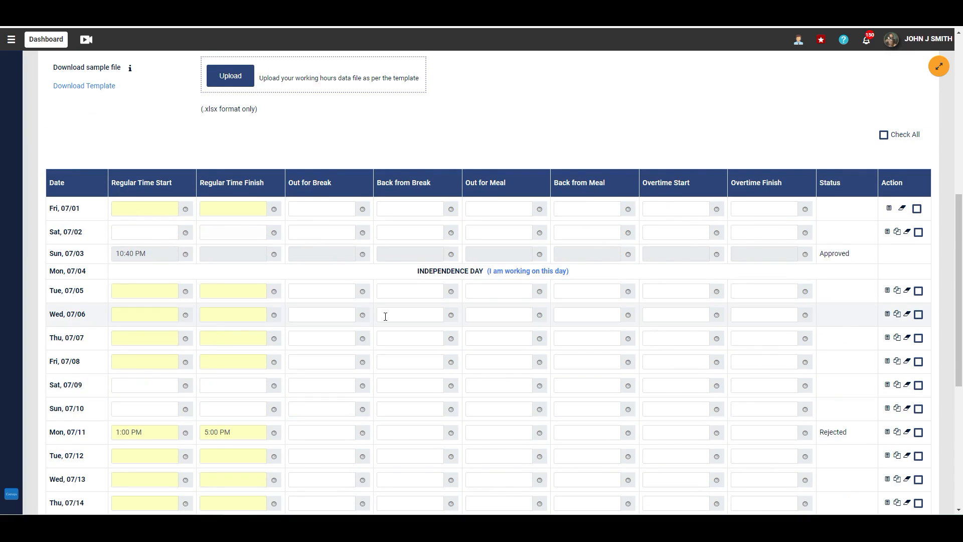
click(386, 316)
scroll(385, 316, up, 2)
scroll(670, 223, up, 5)
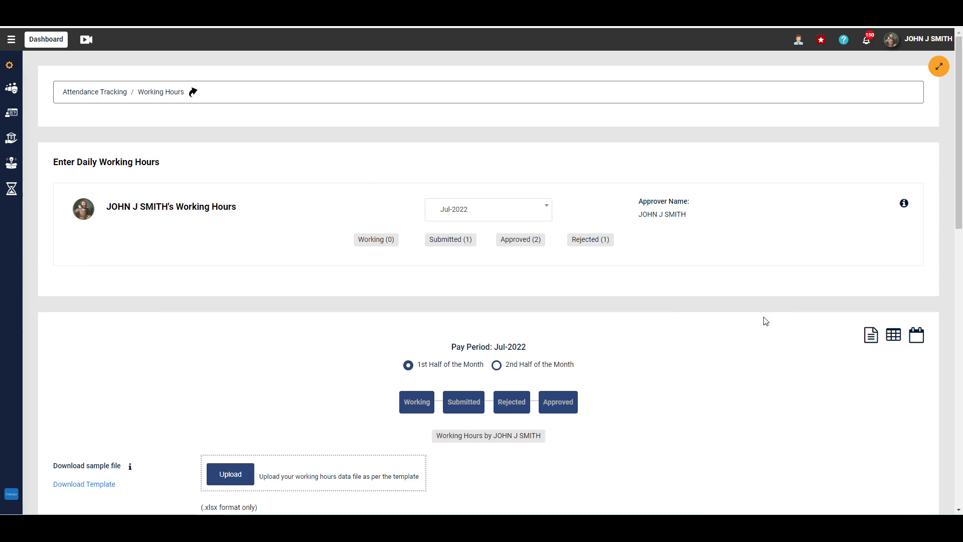
scroll(837, 349, down, 1)
scroll(837, 348, down, 3)
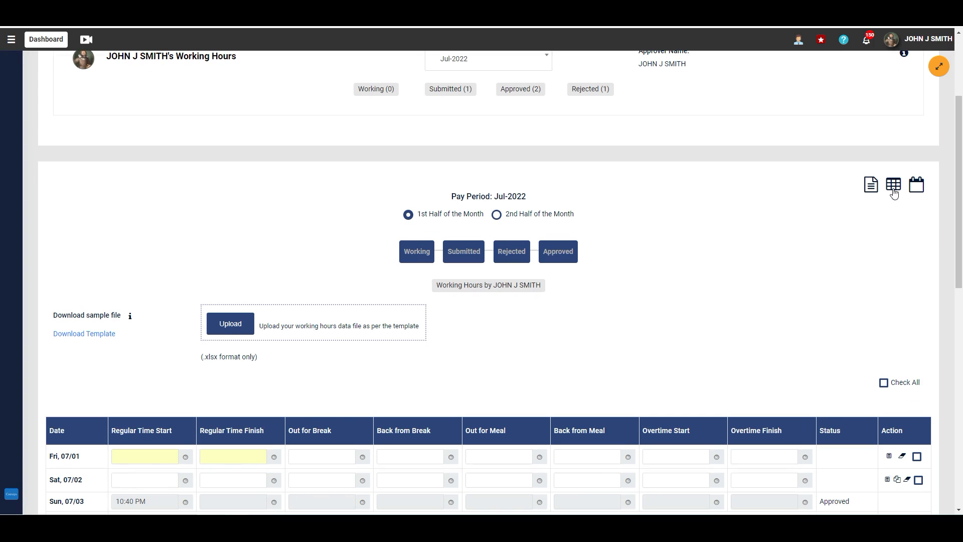
Download the working hours entry template and open the downloaded Excel file
scroll(646, 309, down, 4)
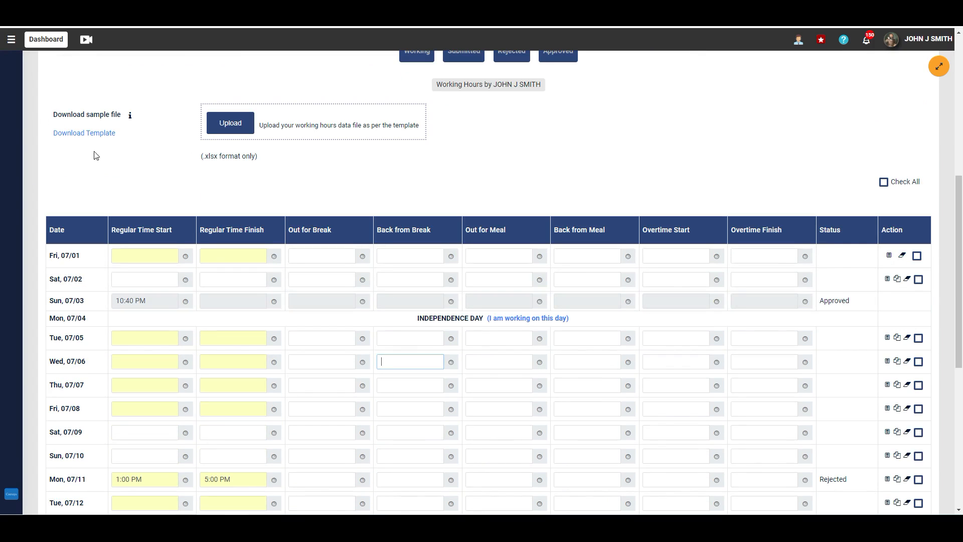
click(89, 134)
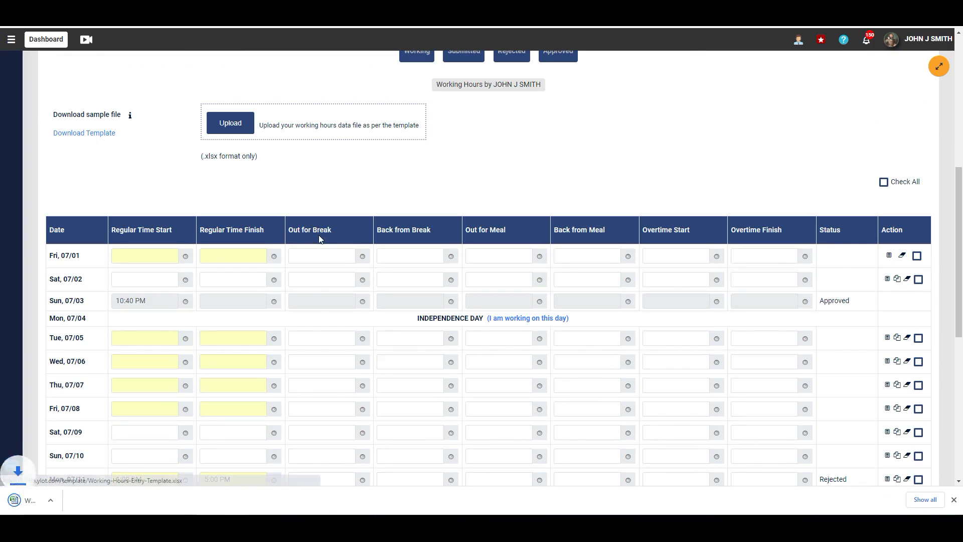
click(228, 124)
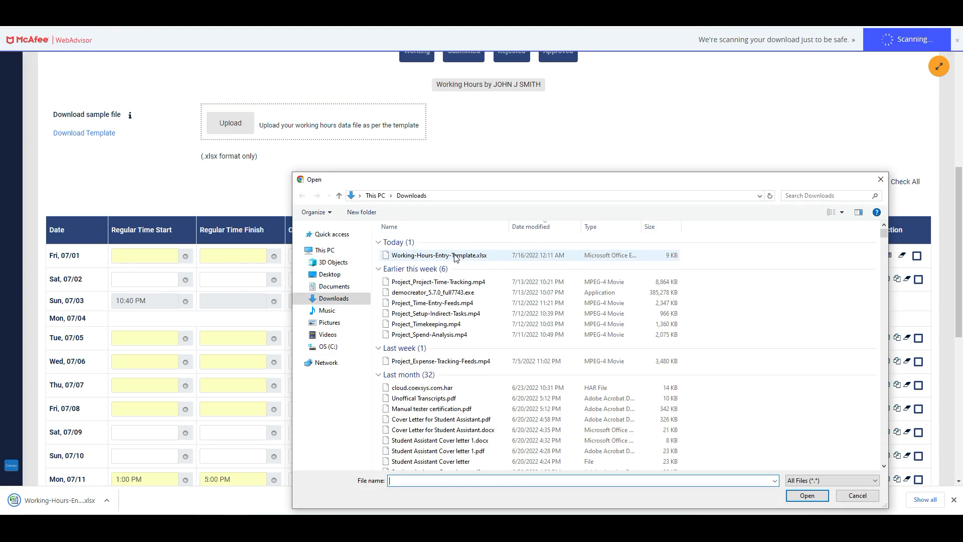
click(882, 181)
click(61, 500)
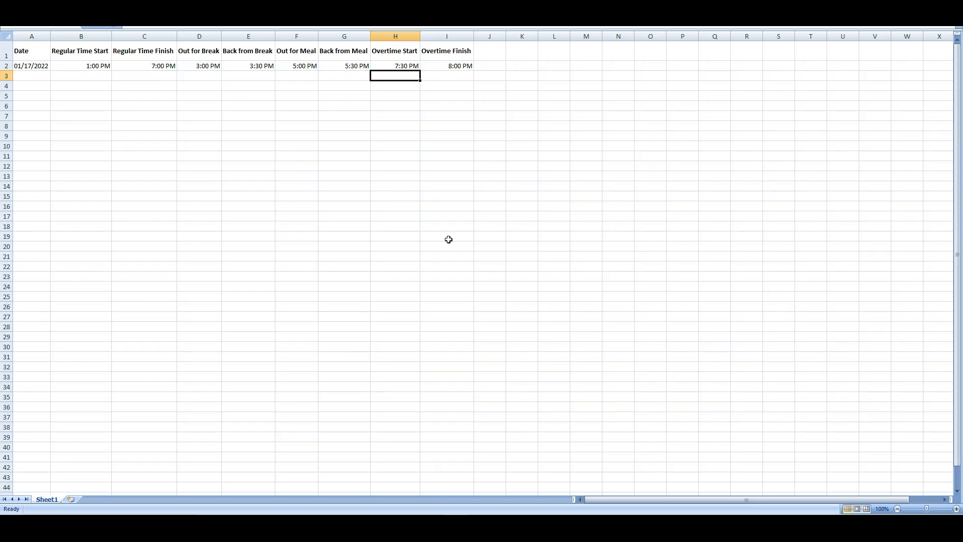
Change the first date in cell A2 to 7/17/2022
click(199, 155)
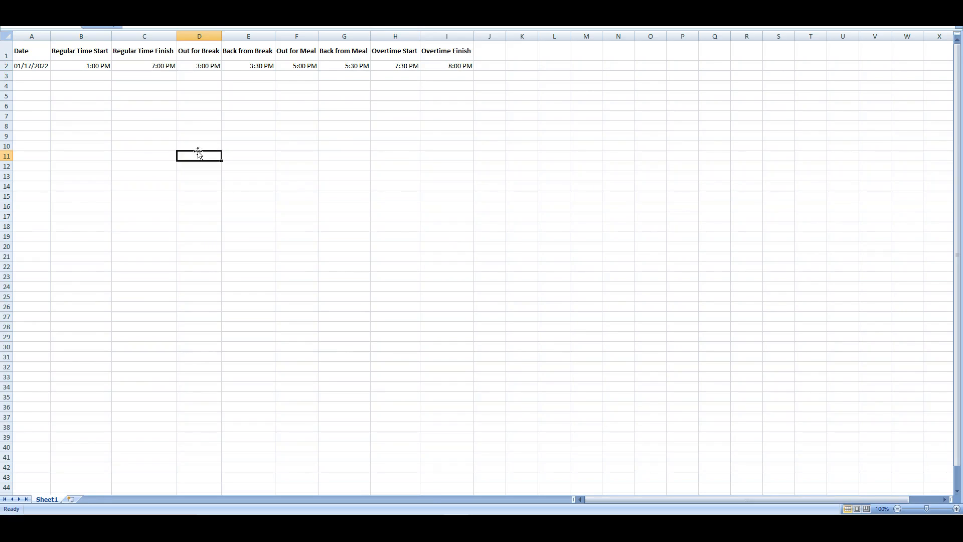
click(26, 68)
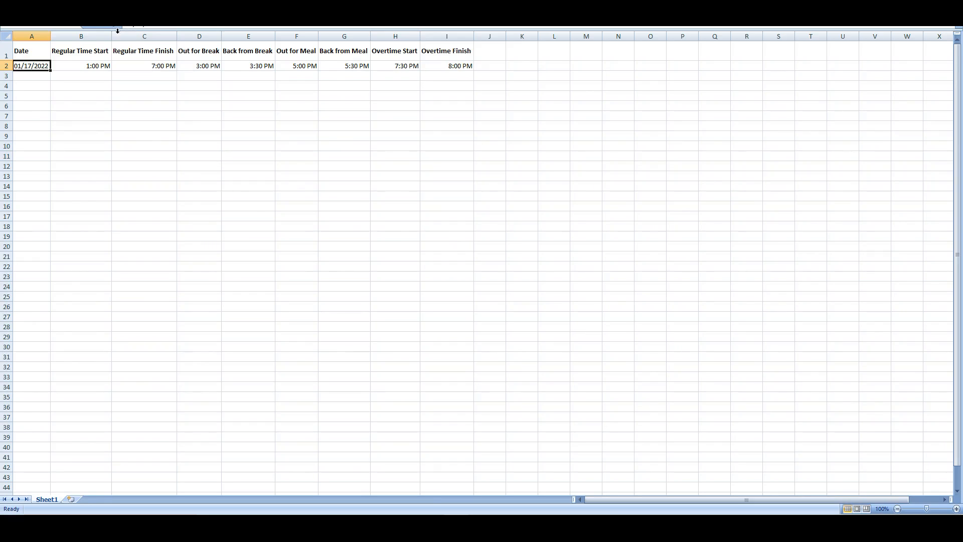
click(133, 27)
click(28, 65)
key(BackSpace)
text(7)
key(Return)
Fill the Date column with consecutive days from 7/17/2022 to 7/31/2022, clearing the surplus August dates
click(38, 67)
drag(51, 72, 51, 248)
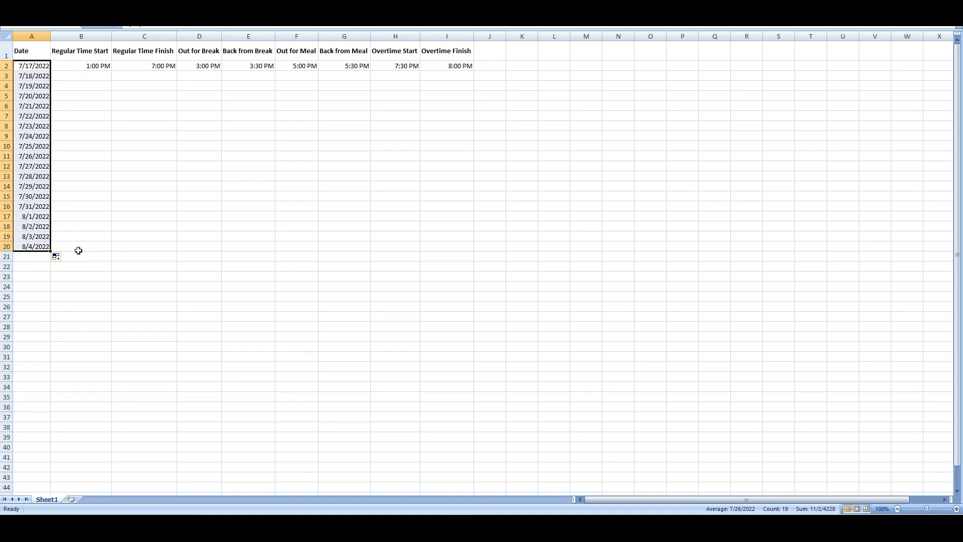
drag(87, 64, 476, 53)
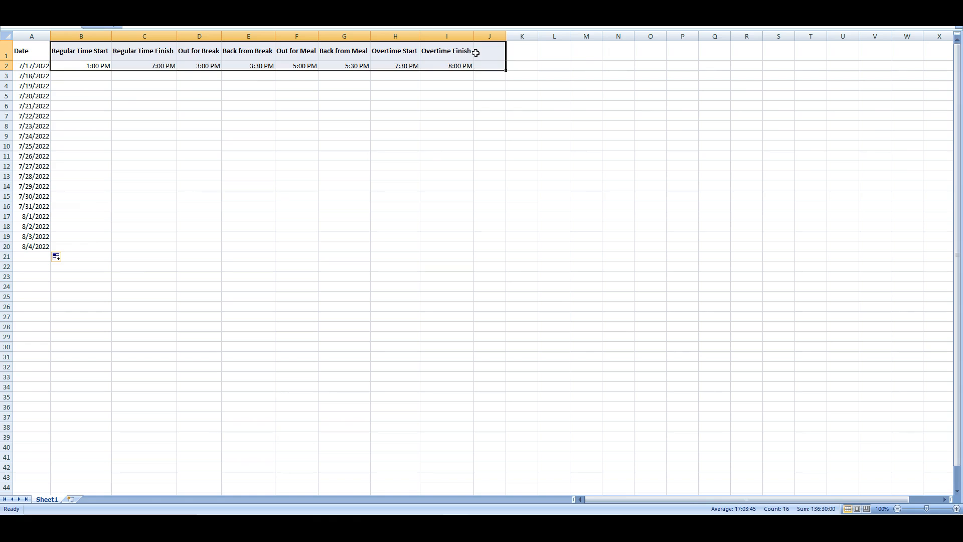
drag(35, 217, 40, 286)
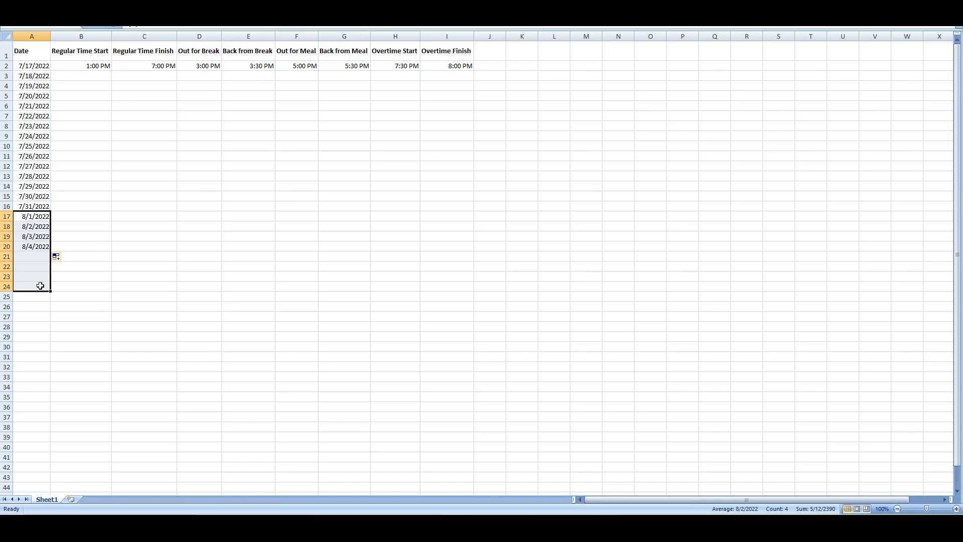
key(Delete)
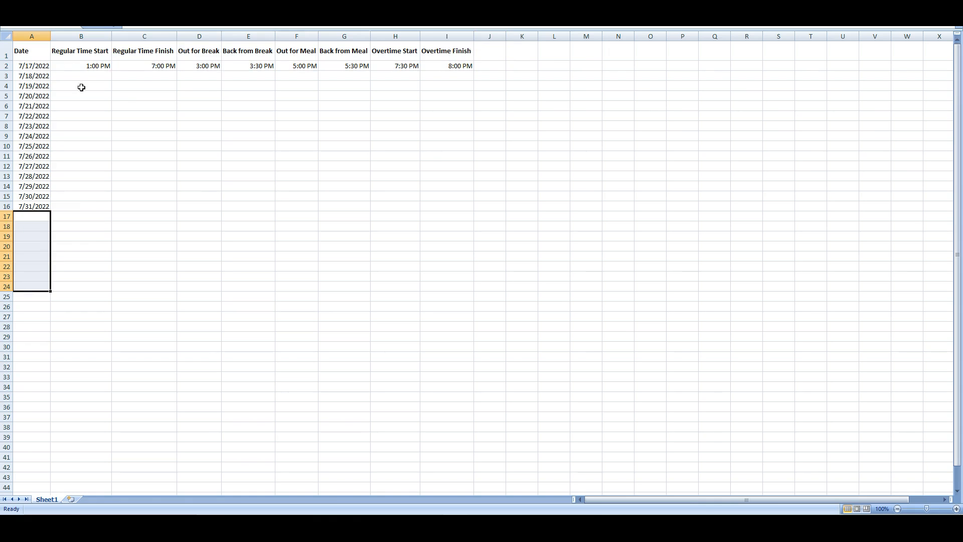
Copy the times in B2:I2 to all the remaining dates, rows 3 to 16
drag(95, 66, 438, 71)
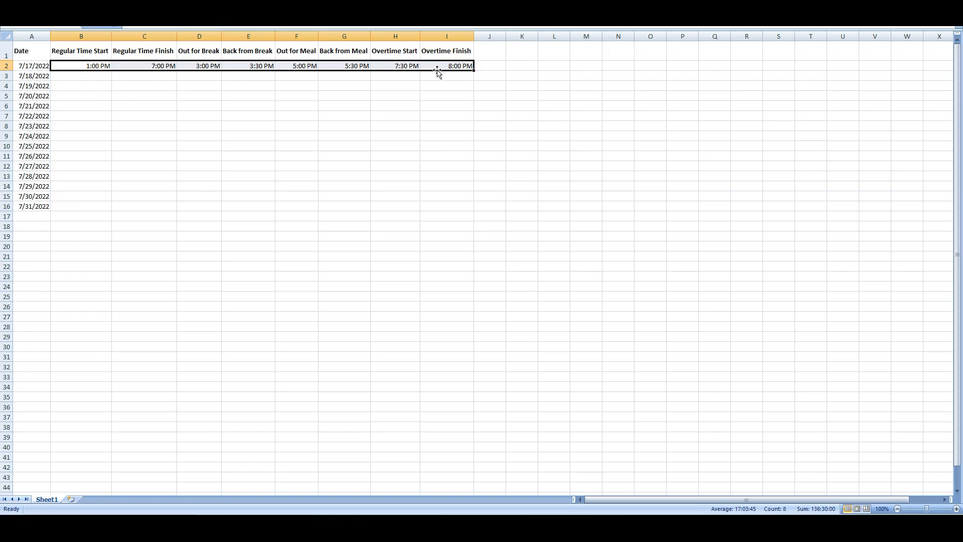
right_click(439, 66)
click(461, 85)
click(81, 75)
drag(80, 75, 449, 205)
right_click(369, 179)
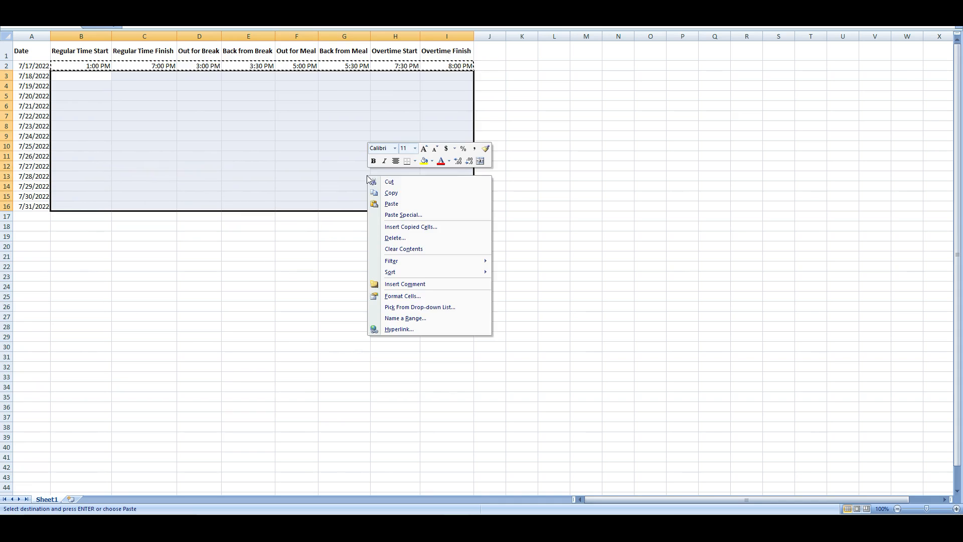
click(392, 203)
click(297, 146)
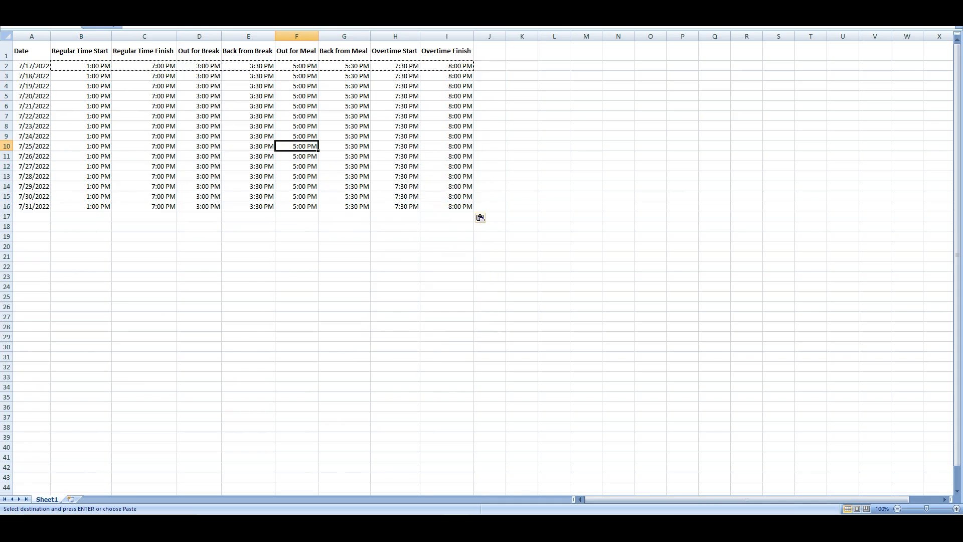
key(Escape)
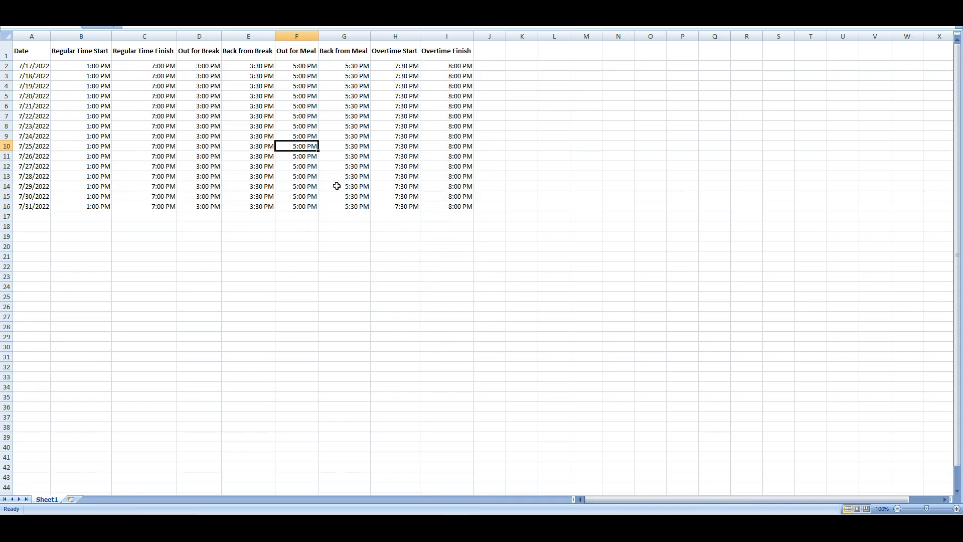
Switch to the Coexsys Working Hours page in Chrome and upload Working-Hours-Entry-Template.xlsx
key(alt+Tab)
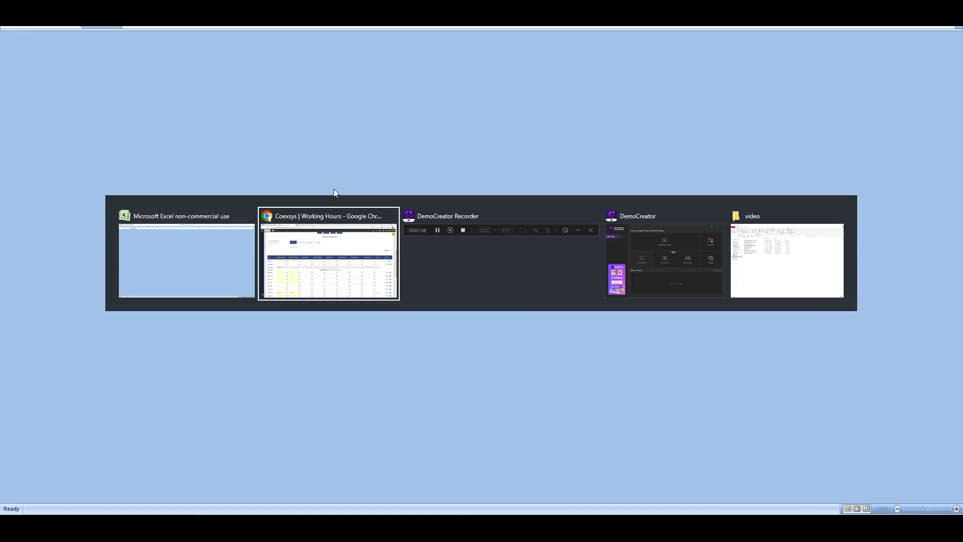
click(226, 125)
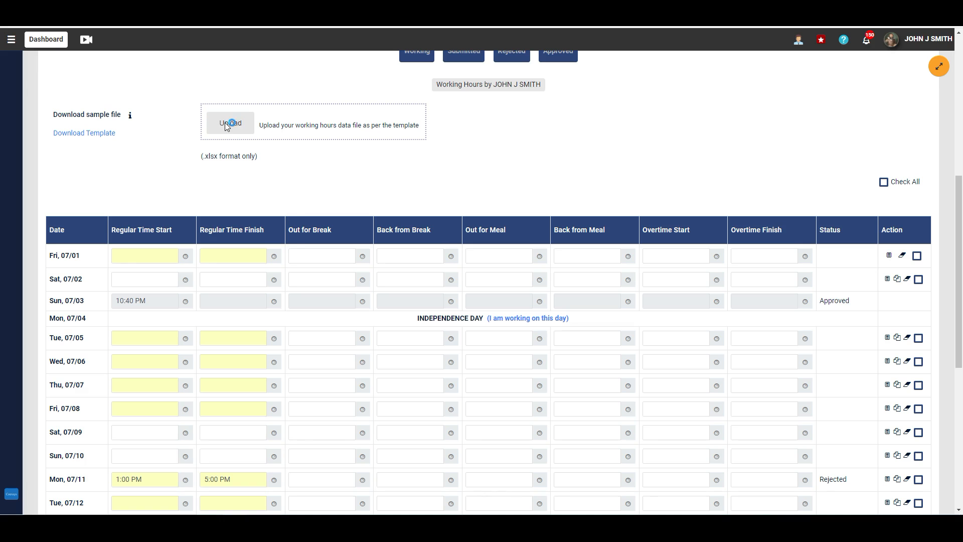
double_click(435, 256)
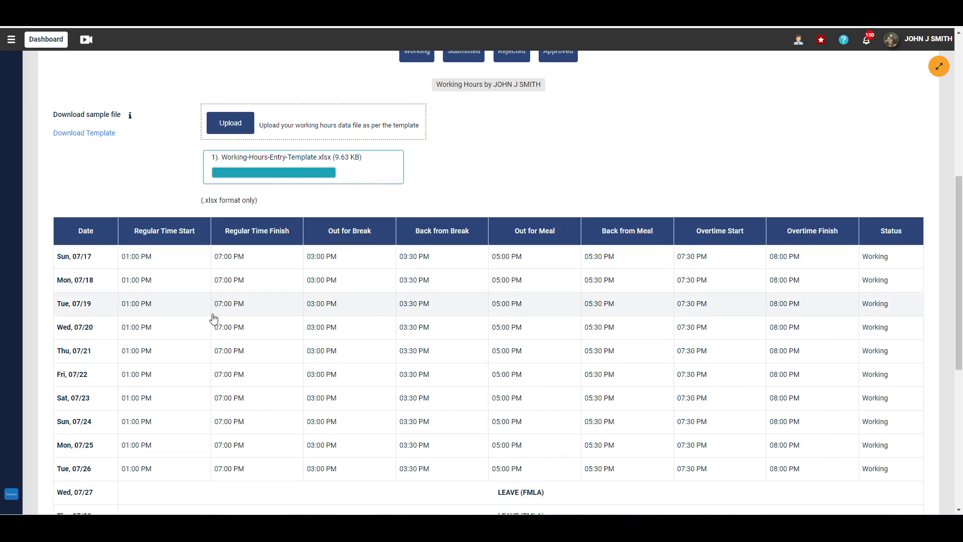
Review the uploaded working hours preview, save the entries and accept the exempt employee confirmation
scroll(490, 328, down, 5)
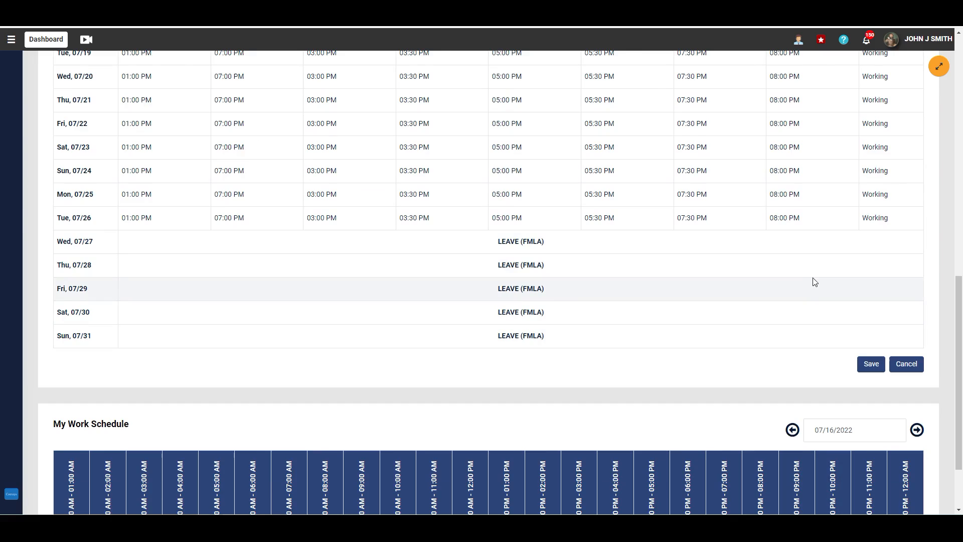
scroll(802, 262, up, 5)
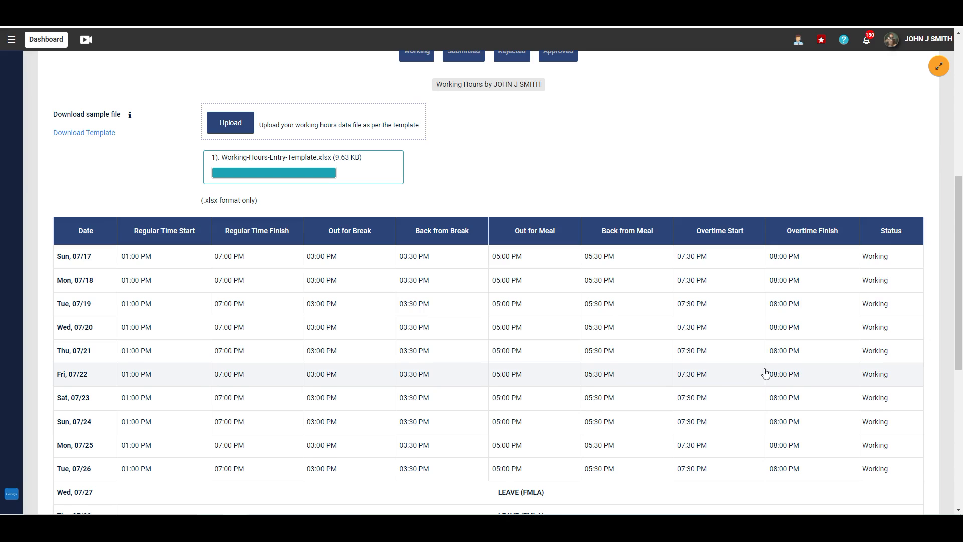
scroll(764, 376, down, 2)
scroll(835, 405, down, 5)
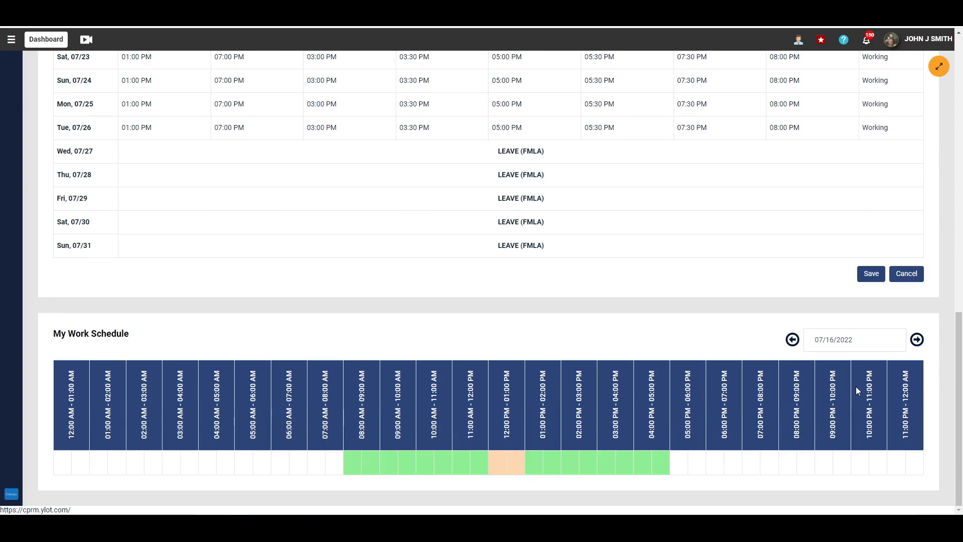
click(876, 281)
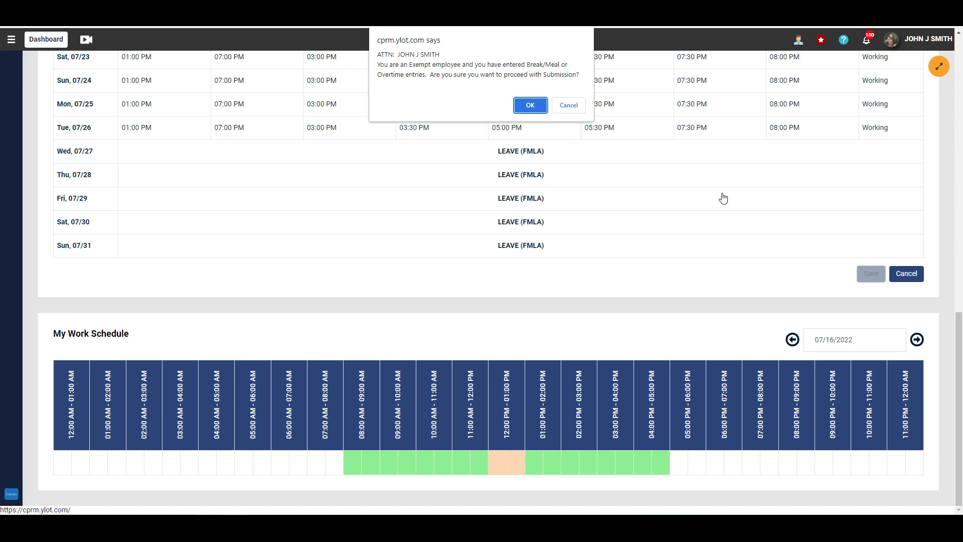
click(527, 105)
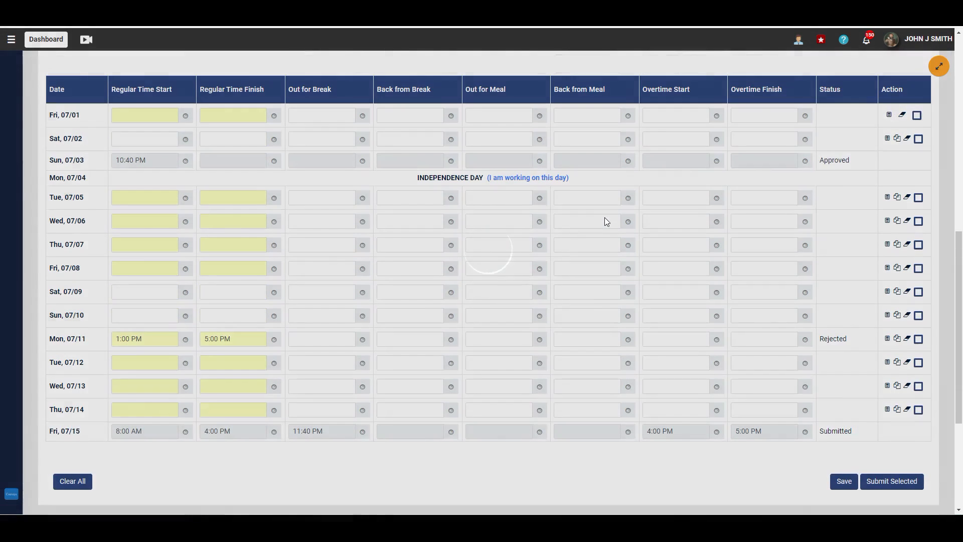
Show the 2nd half of the month and check the imported working hours and status counts
scroll(607, 211, up, 5)
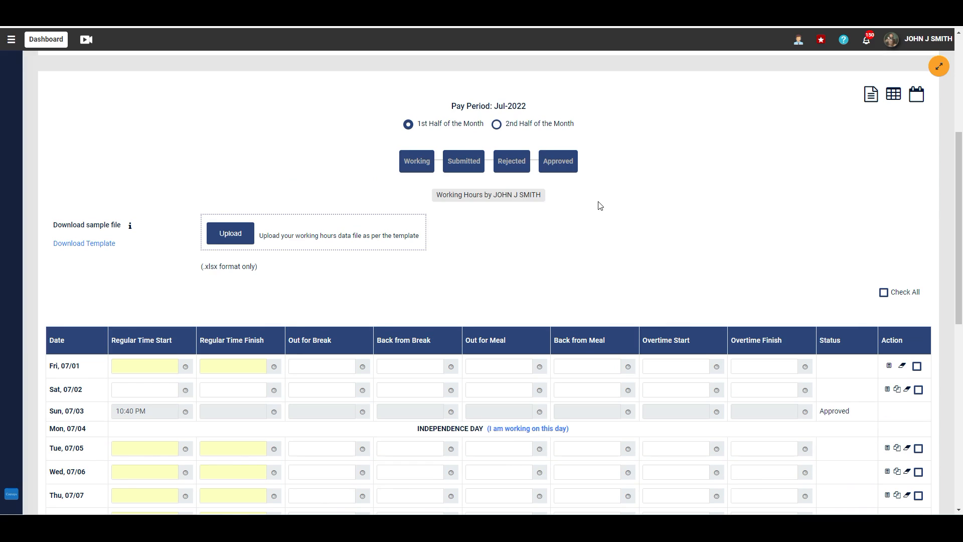
click(497, 124)
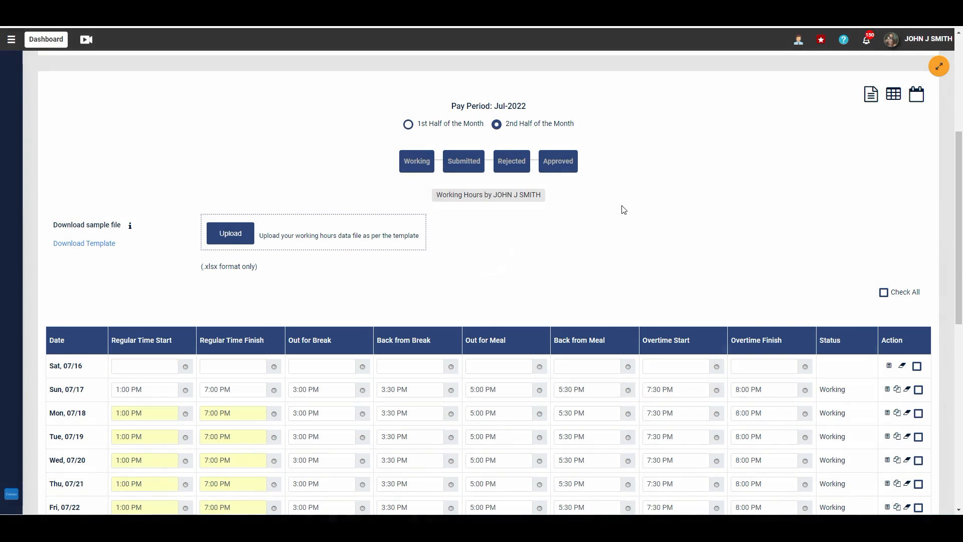
scroll(624, 211, down, 6)
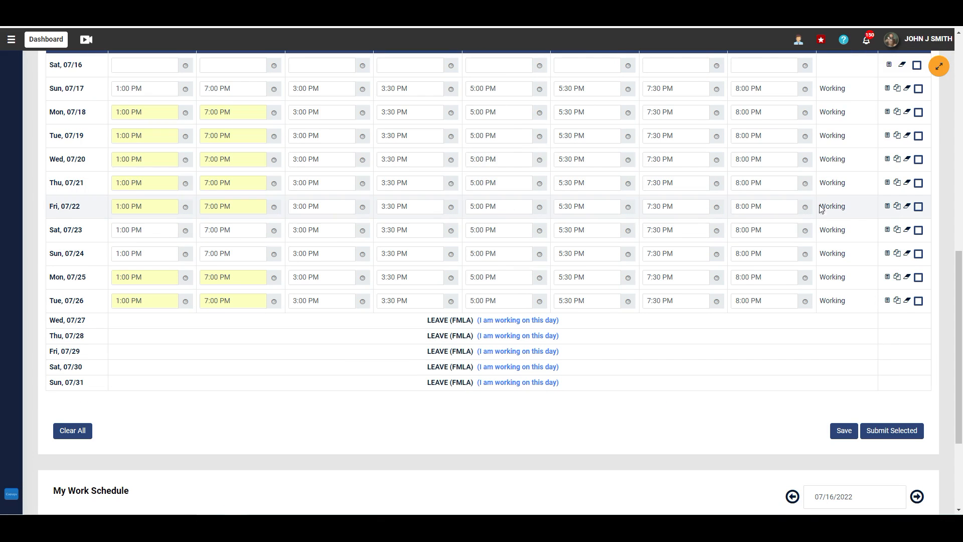
middle_click(792, 275)
scroll(792, 275, up, 9)
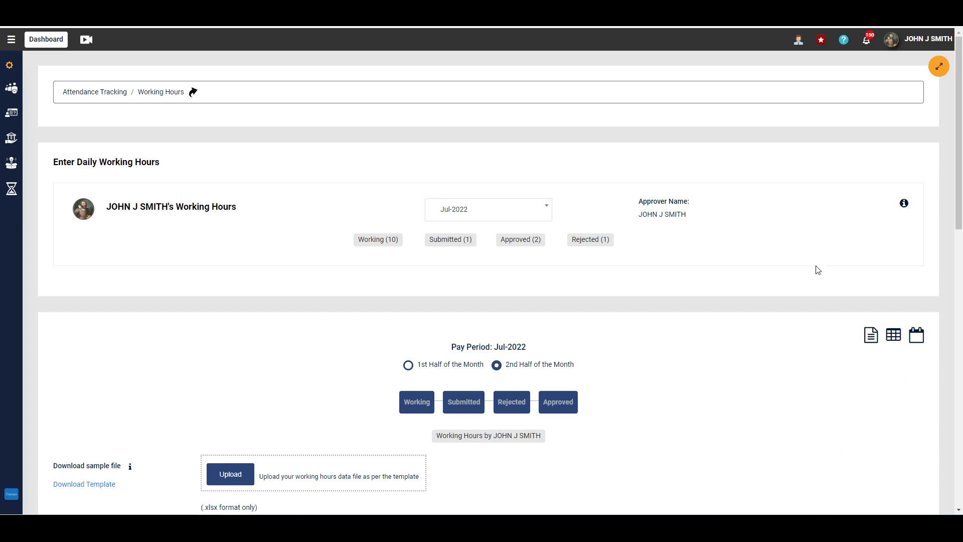
drag(960, 132, 961, 319)
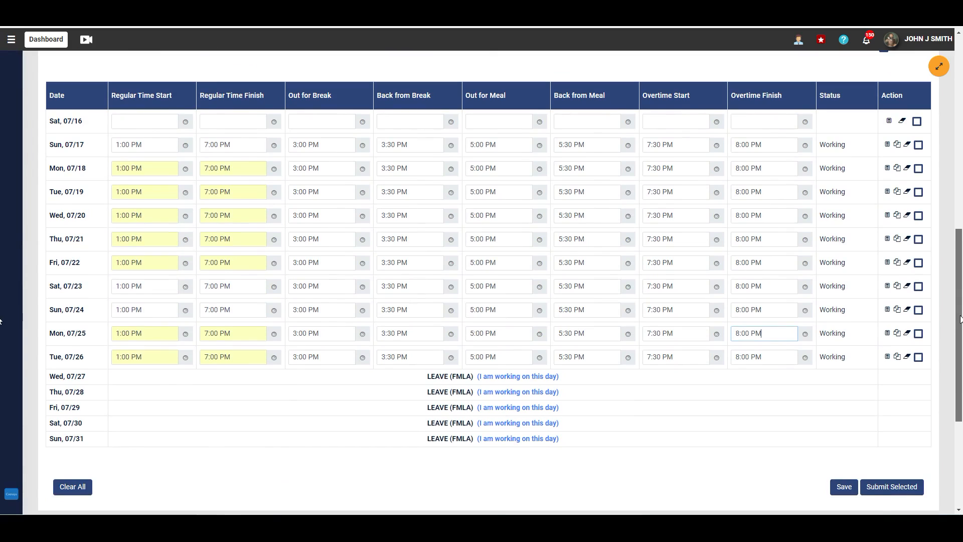
Add the comment "worked on the weekend." to the Fri, 07/22 entry
click(887, 264)
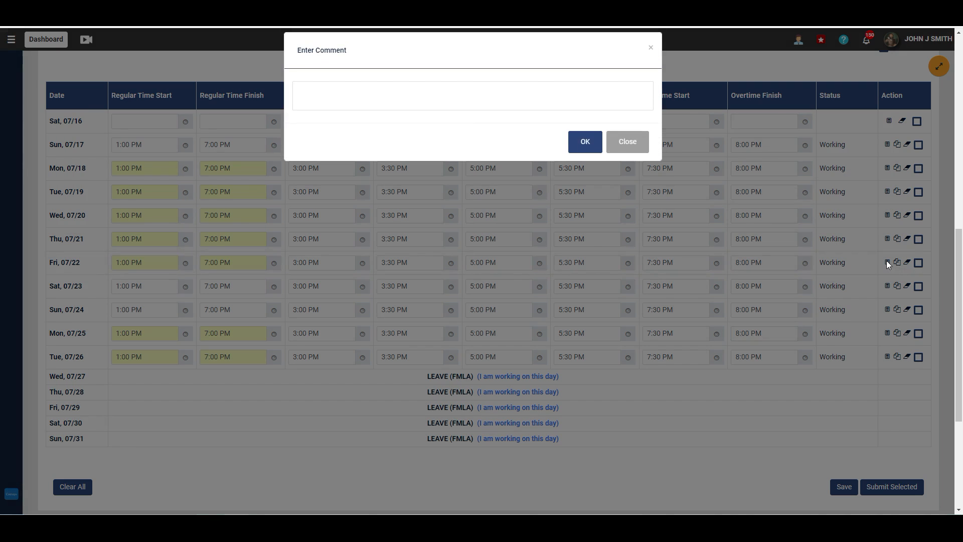
click(493, 102)
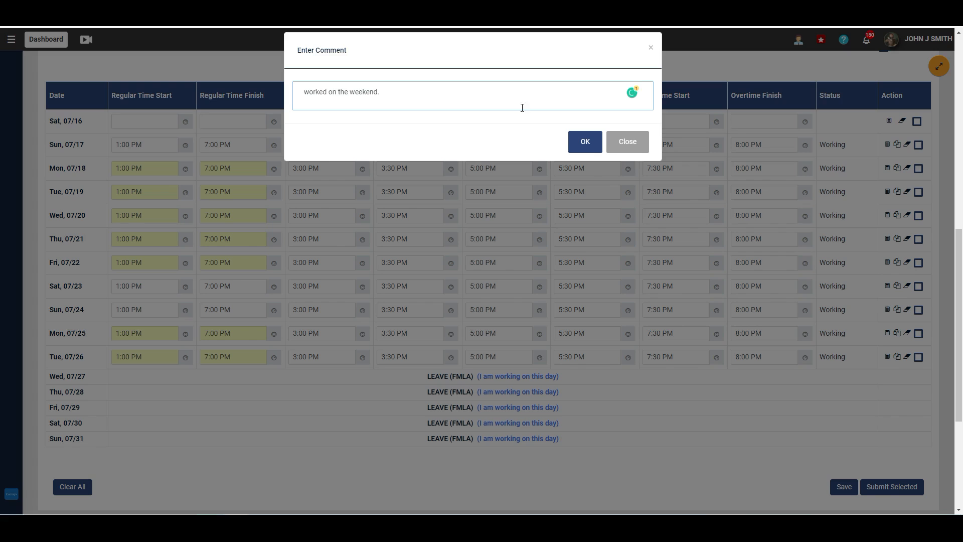
click(588, 138)
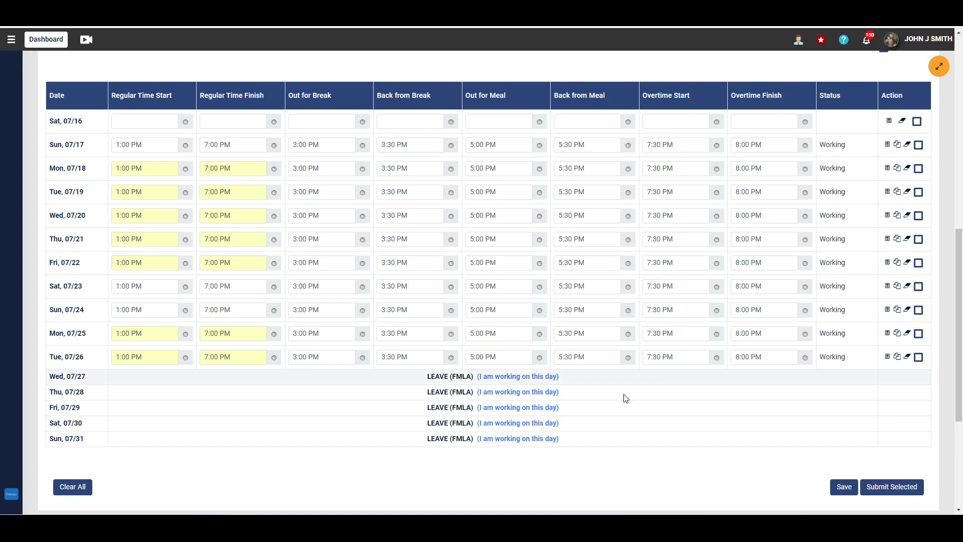
Mark Wed, 07/27 as a working day and copy in 1:00–7:00 PM regular time, 3:00–3:30 PM break and 5:00–5:30 PM meal
click(496, 378)
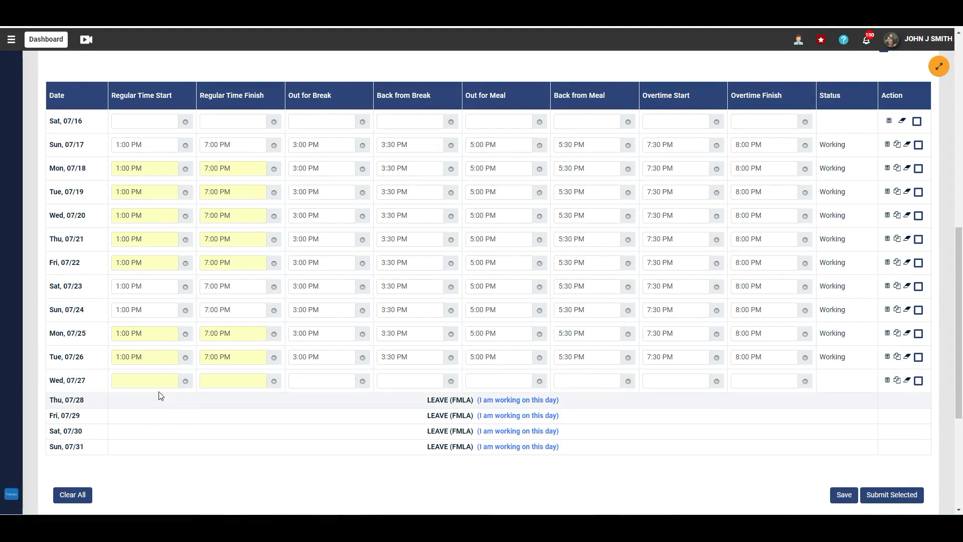
click(897, 381)
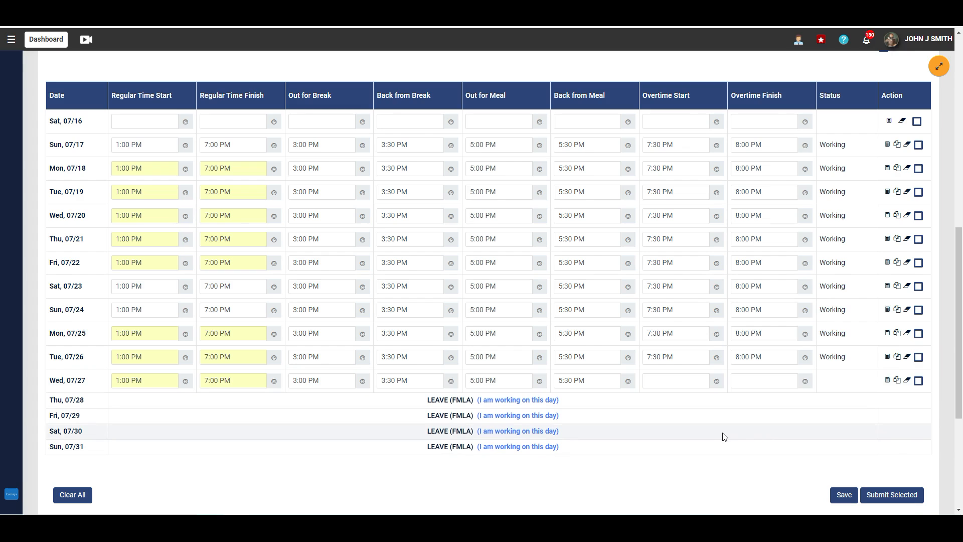
Set the Wed, 07/27 overtime start to 6:14 PM and overtime finish to 12:14 AM
click(668, 377)
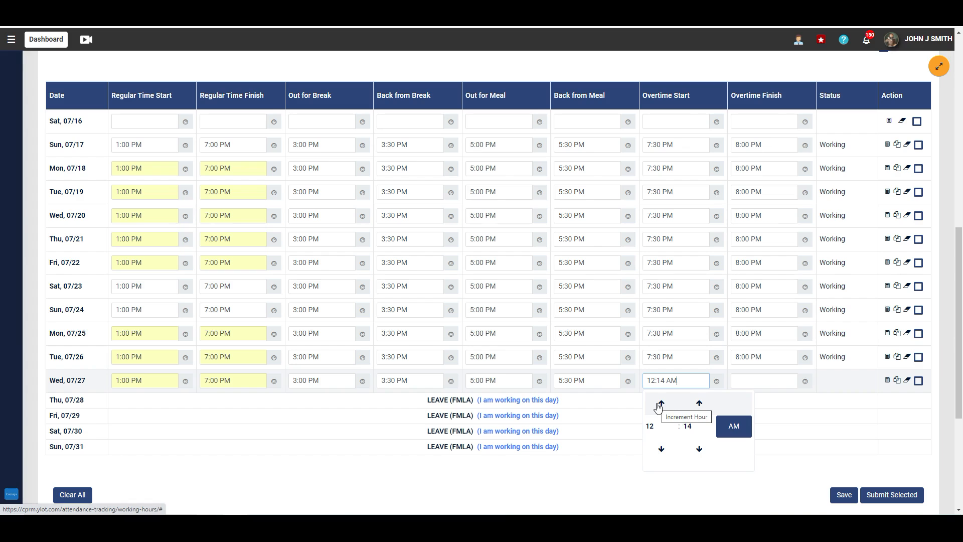
click(650, 426)
click(660, 404)
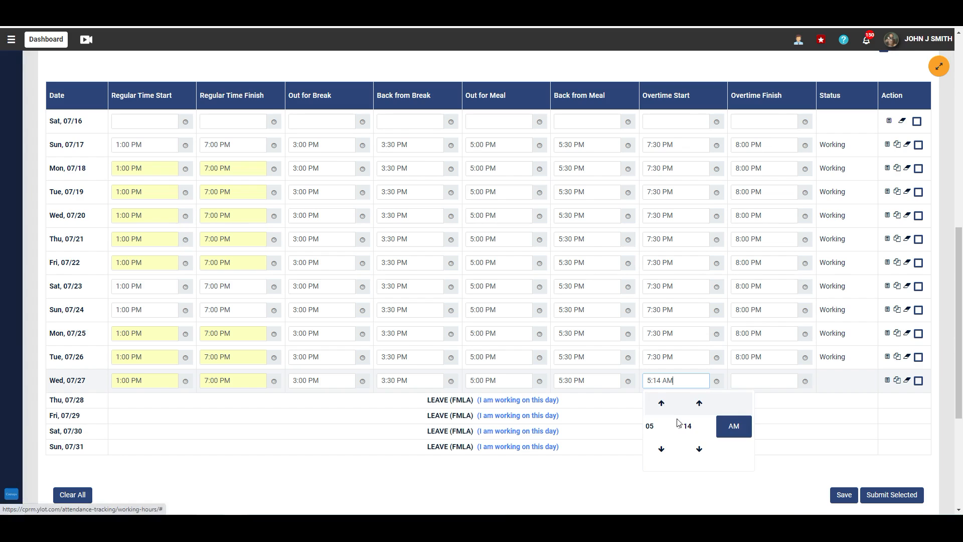
click(651, 426)
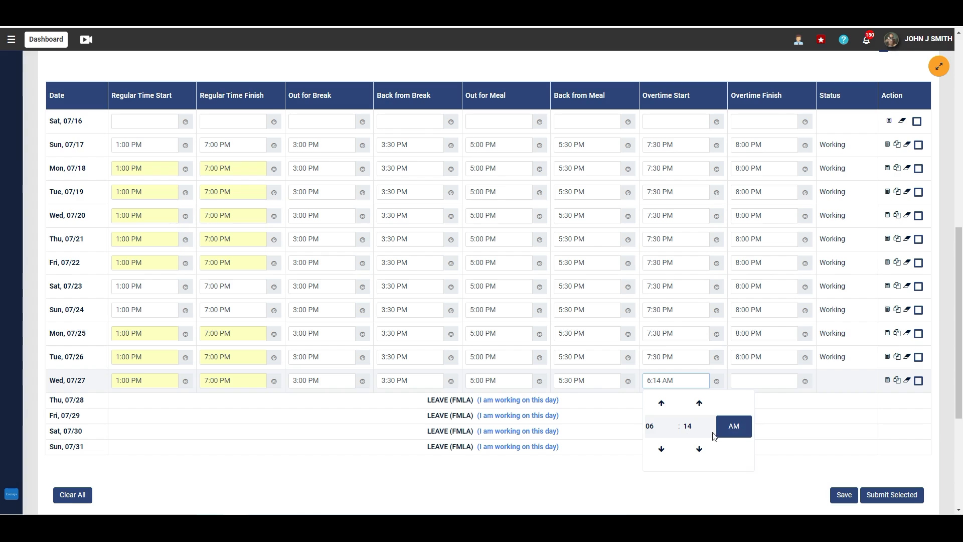
click(734, 427)
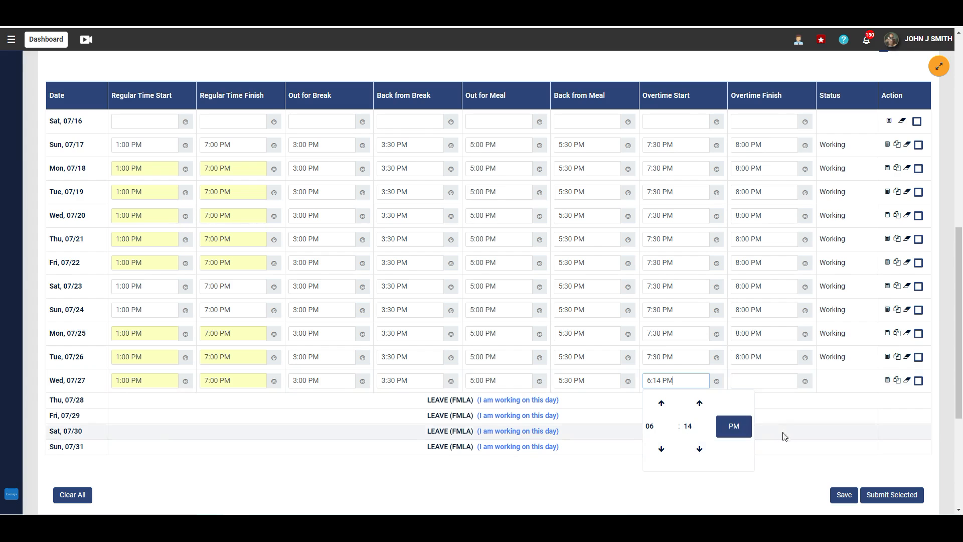
click(774, 383)
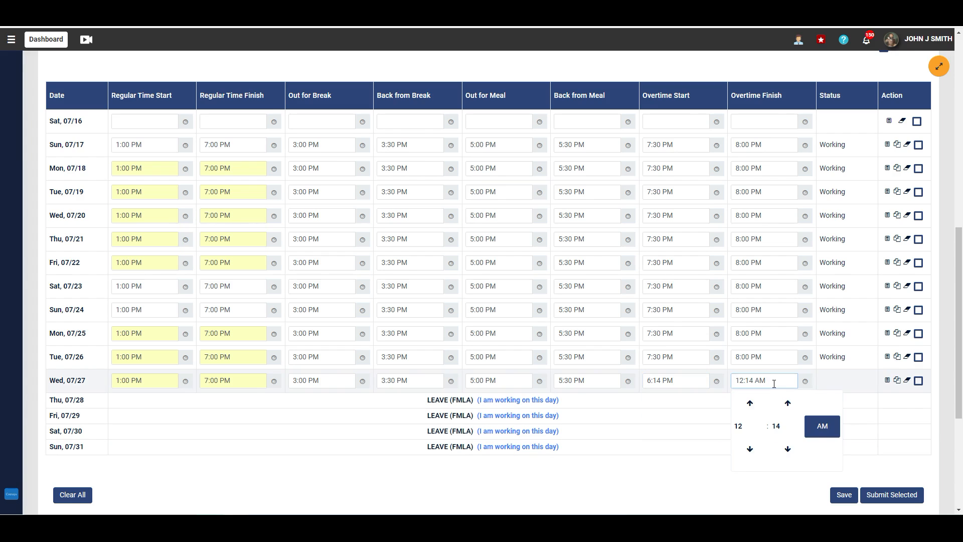
click(851, 384)
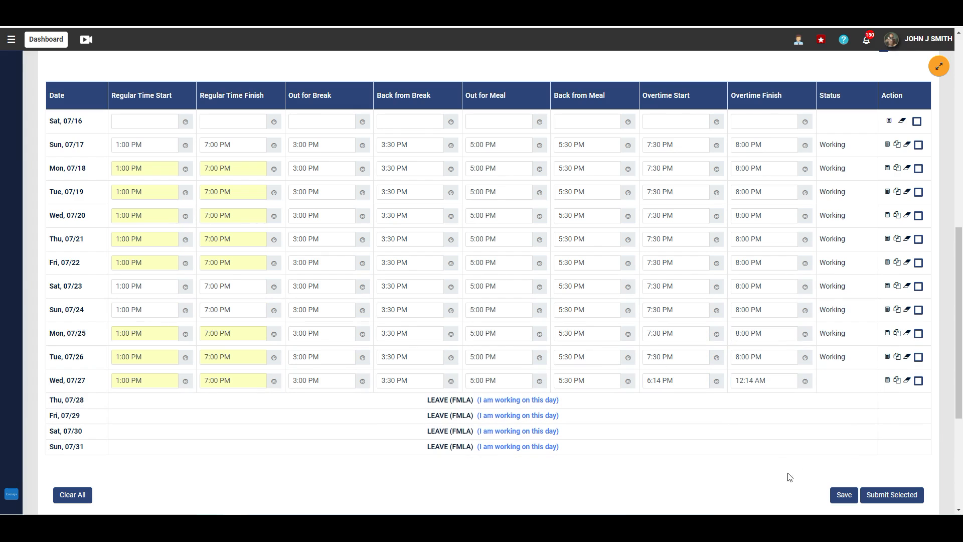
Select all filled-in dates and try to save them, accepting the exempt employee confirmation
scroll(825, 310, up, 3)
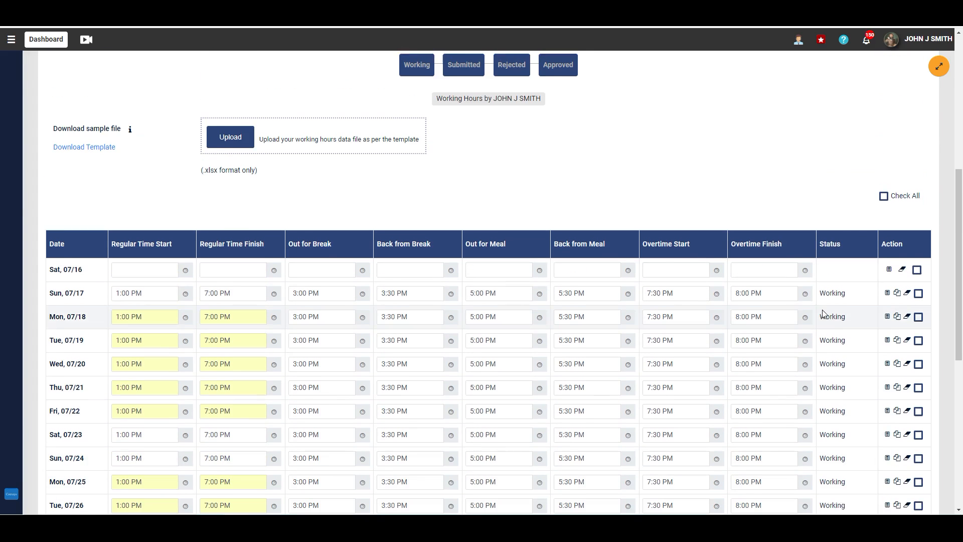
click(883, 200)
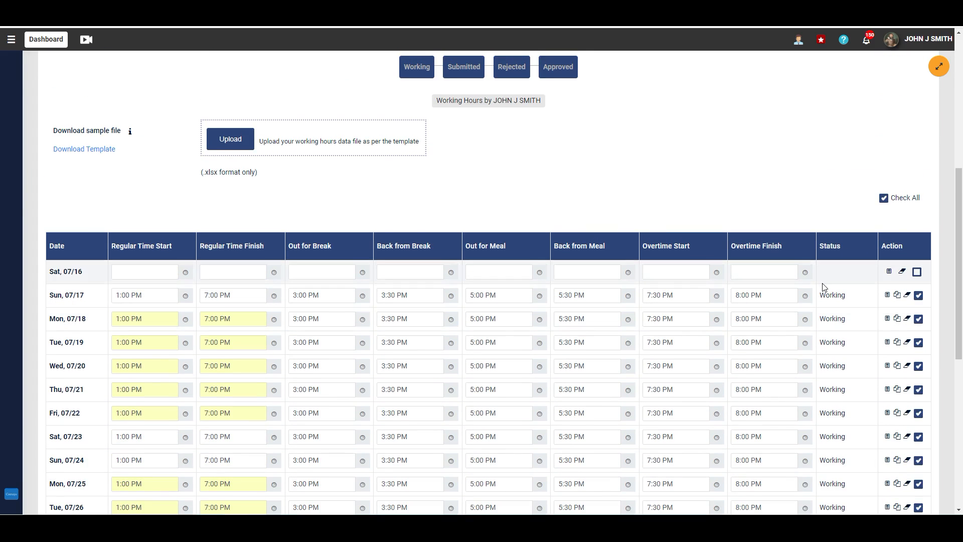
scroll(824, 287, down, 6)
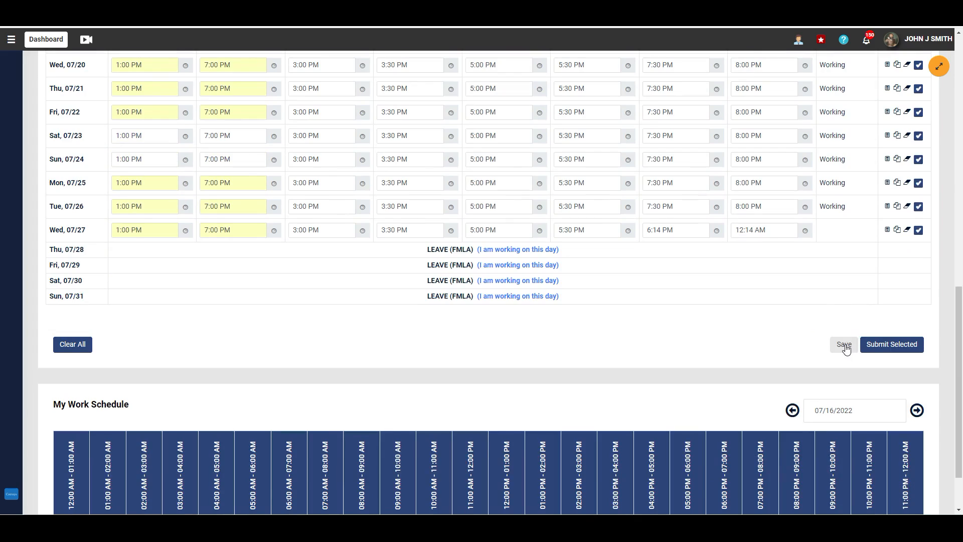
click(845, 346)
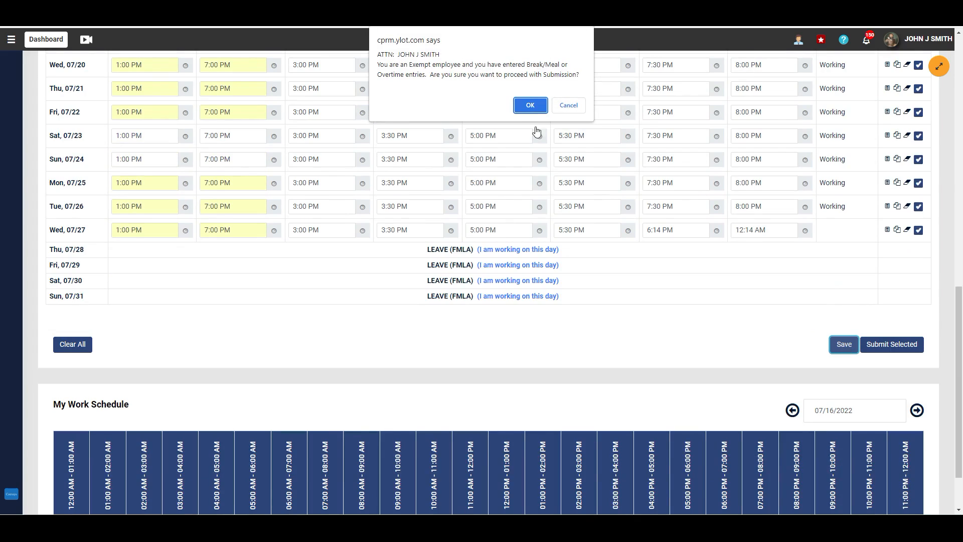
click(533, 106)
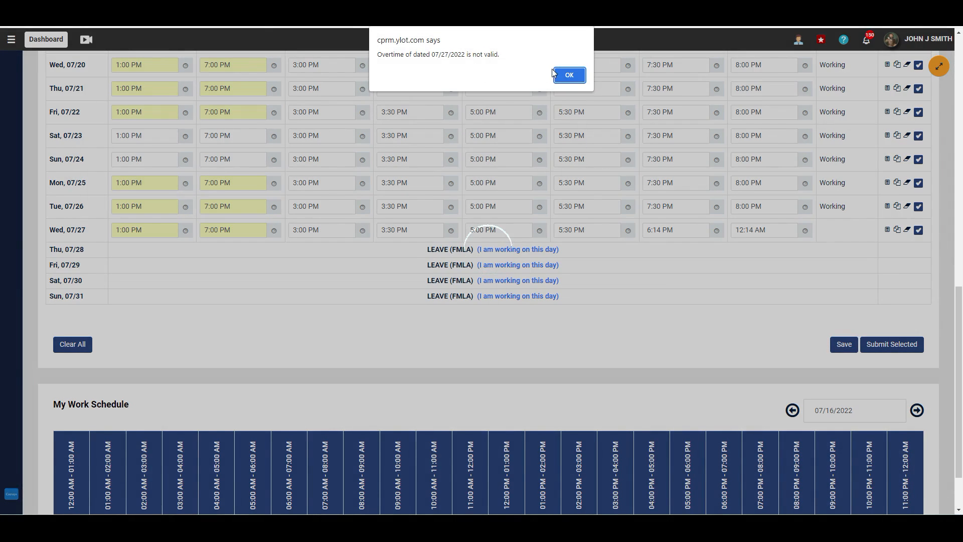
click(574, 80)
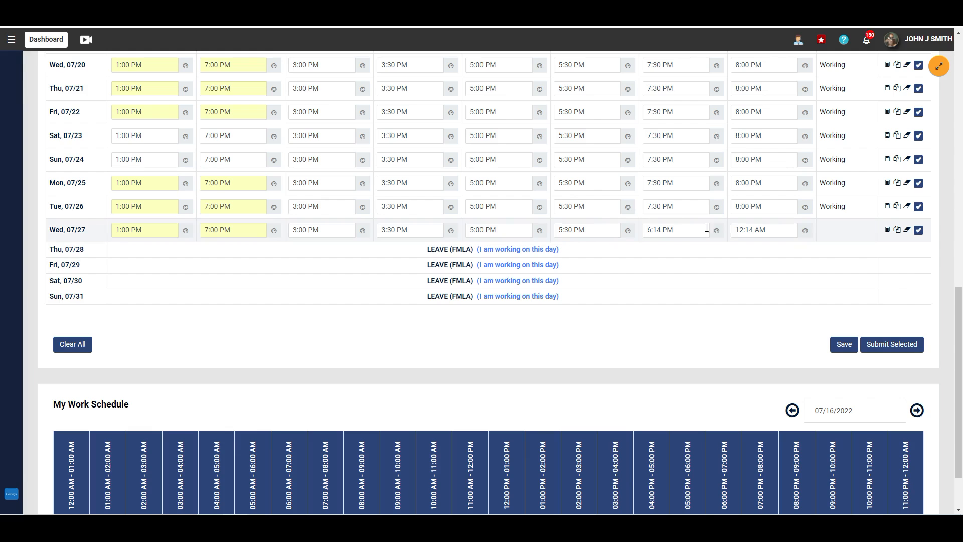
Set the Wed, 07/27 overtime finish to 11:14 PM and try to save the entries again
click(749, 229)
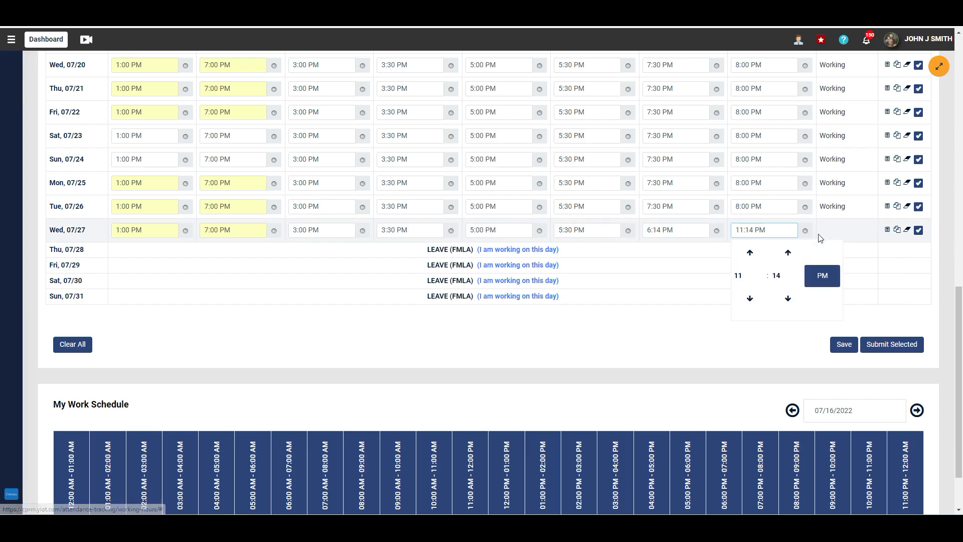
click(844, 345)
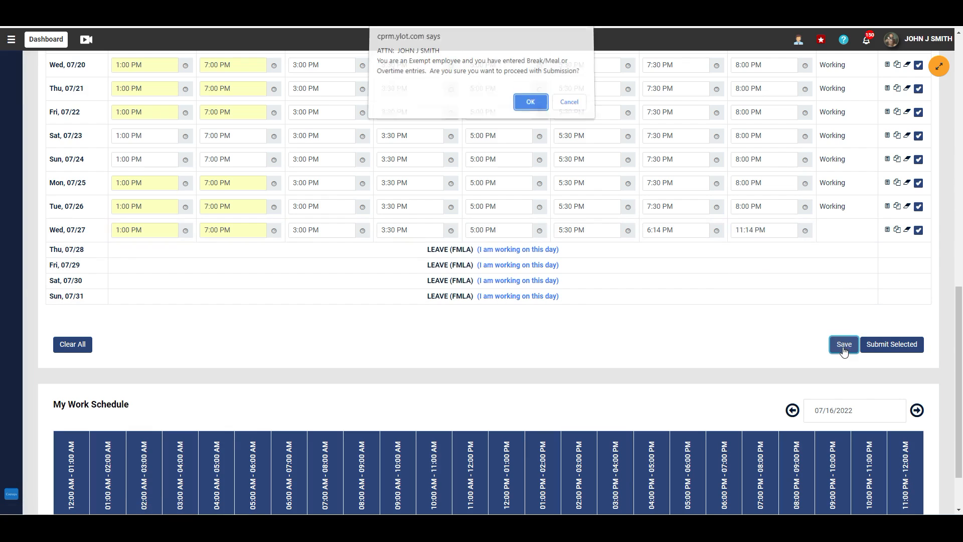
click(535, 107)
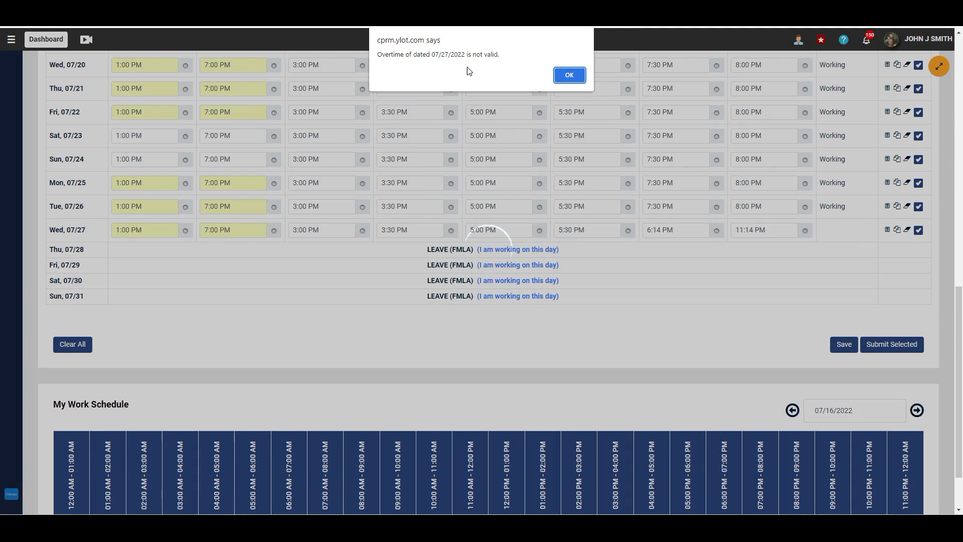
click(569, 75)
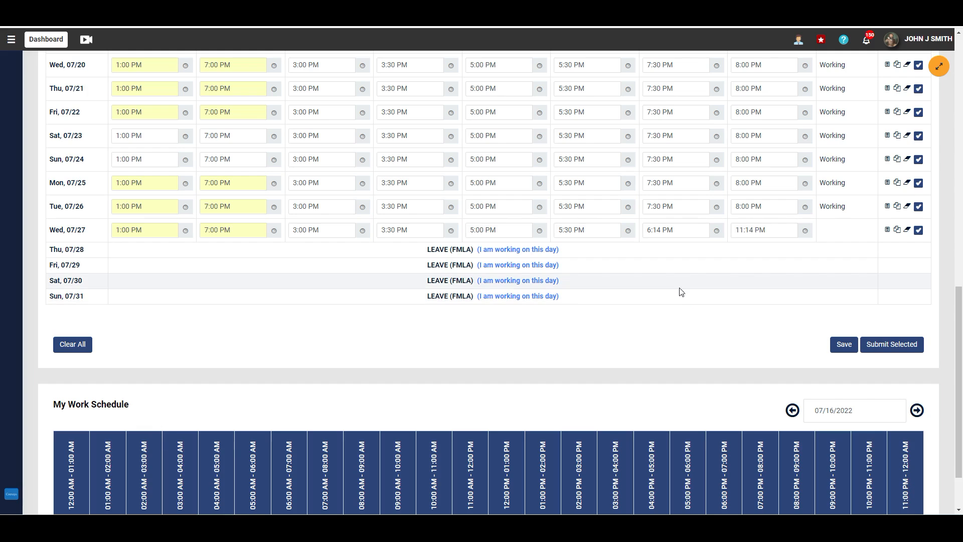
Set the Wed, 07/27 overtime start to 7:14 PM
scroll(687, 287, up, 4)
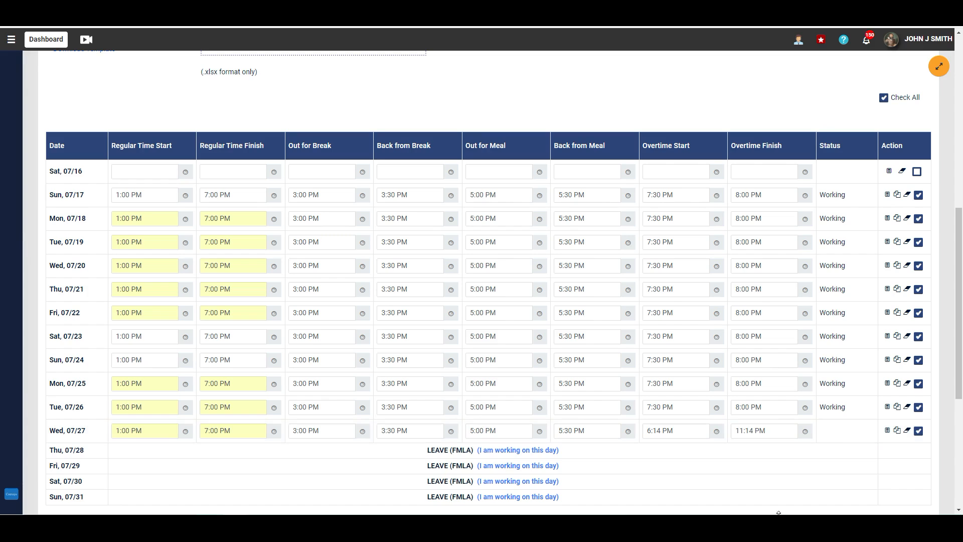
click(655, 427)
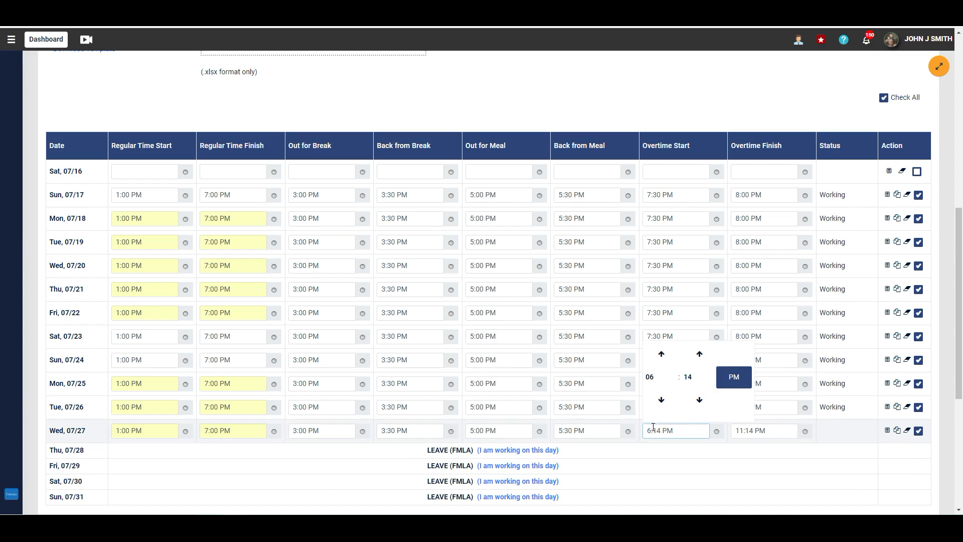
click(662, 355)
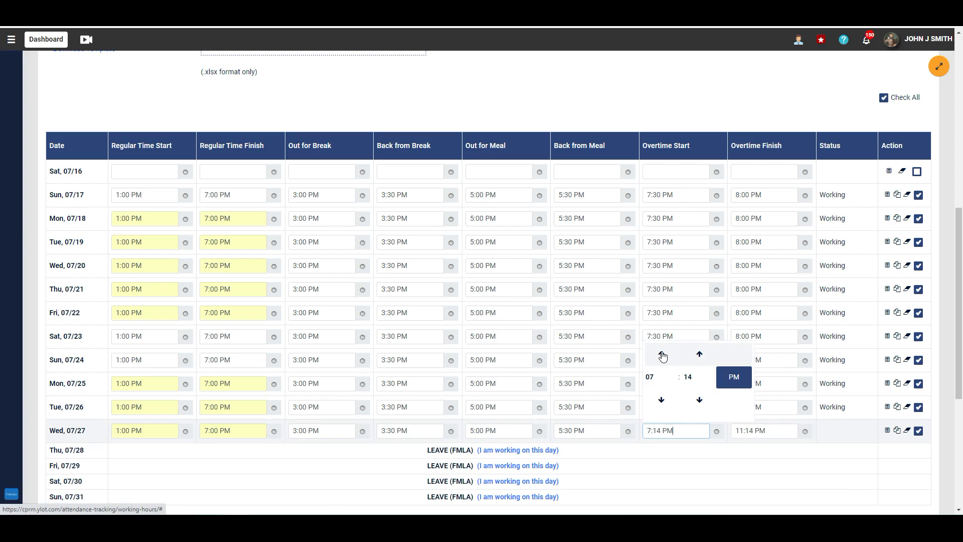
click(662, 400)
click(715, 454)
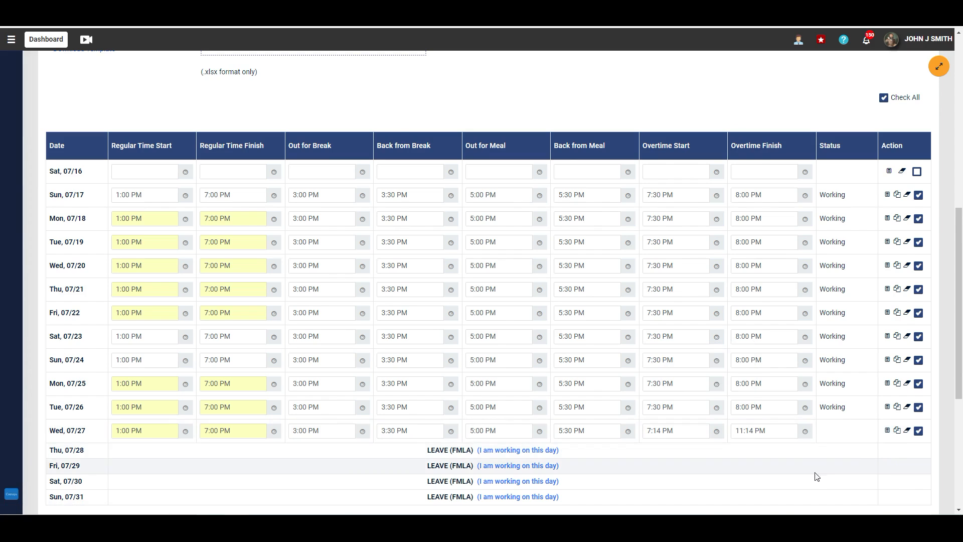
Save the working hours entries and accept the exempt employee confirmation
scroll(819, 469, down, 2)
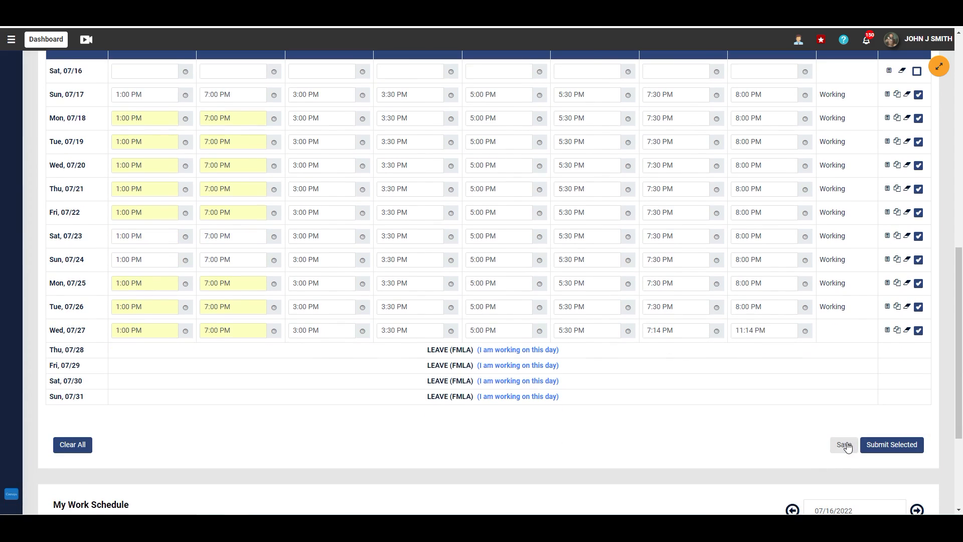
click(845, 446)
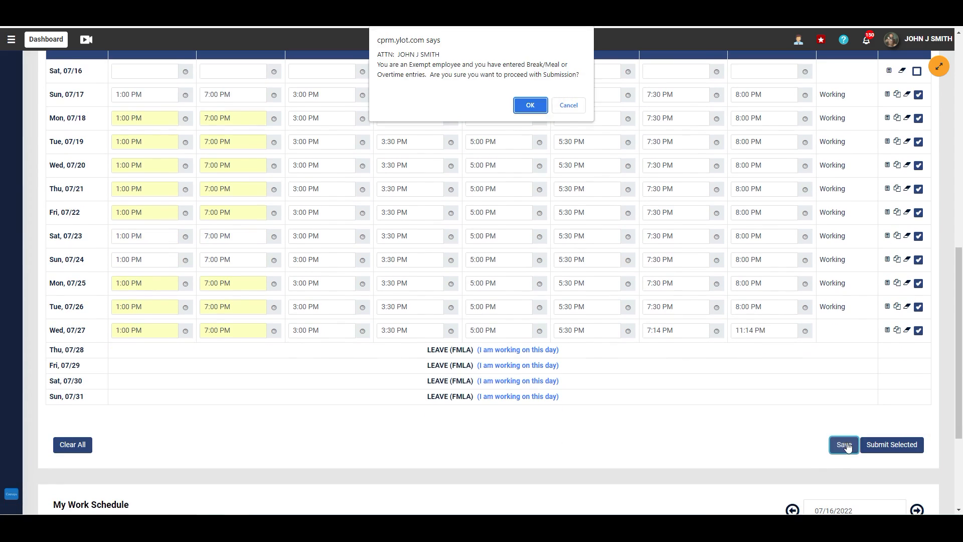
click(531, 105)
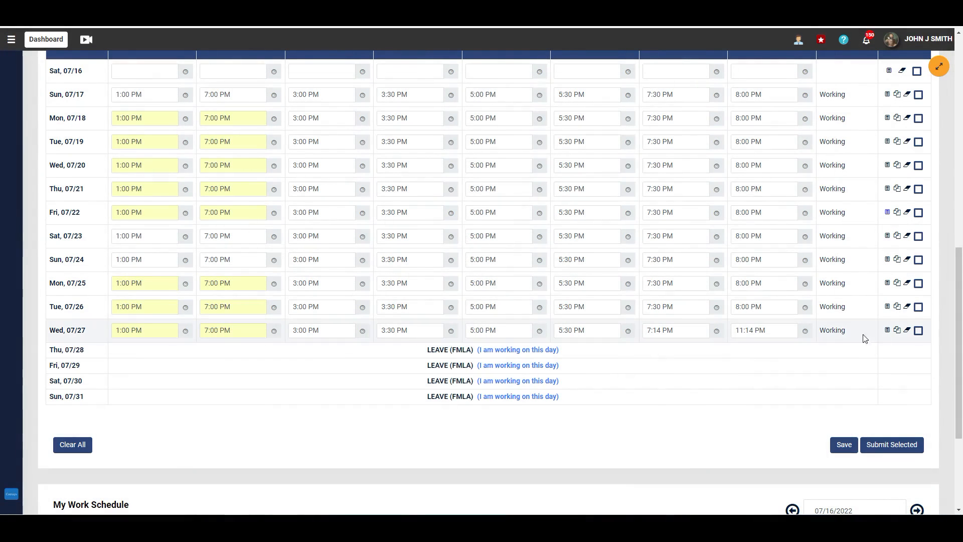
Select all saved dates, submit them for approval and accept the exempt employee confirmation
scroll(863, 307, down, 3)
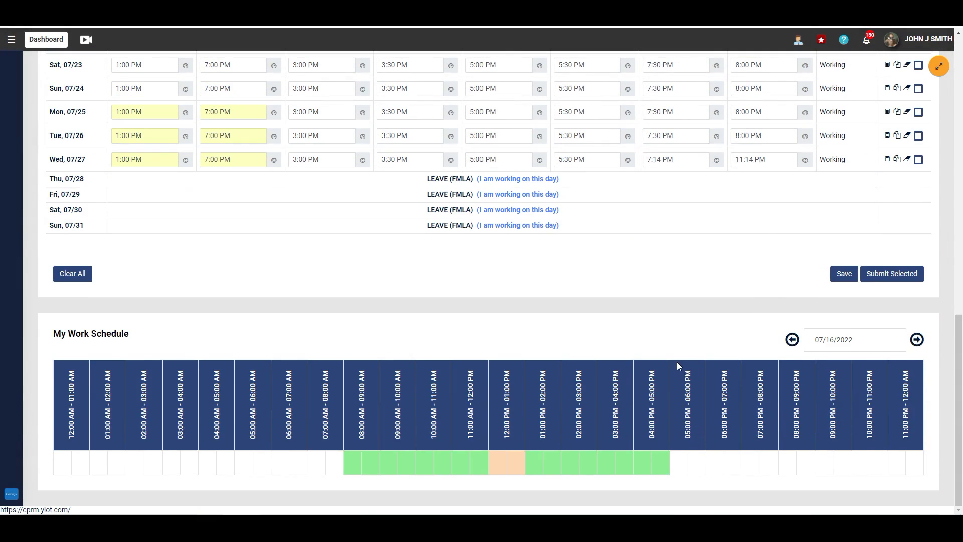
scroll(676, 360, up, 6)
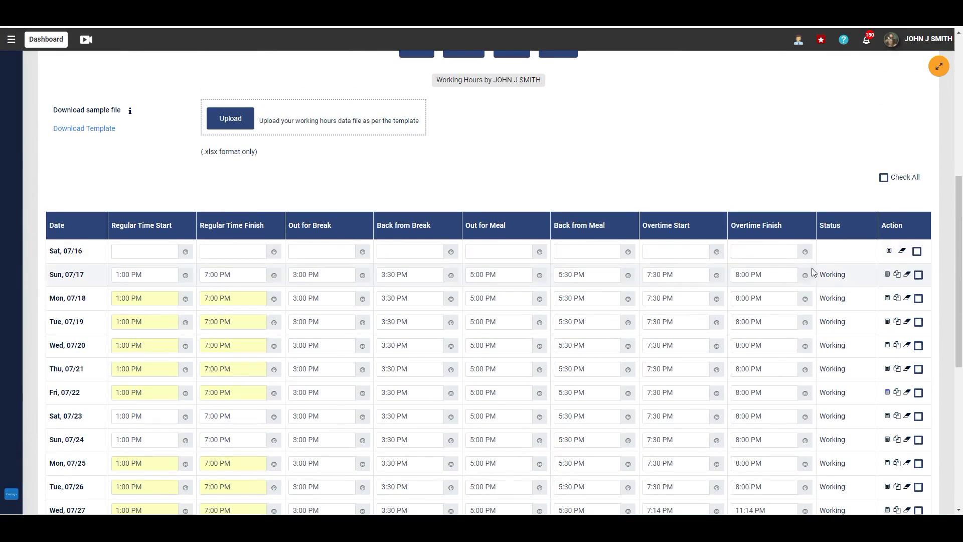
click(885, 178)
scroll(732, 349, down, 5)
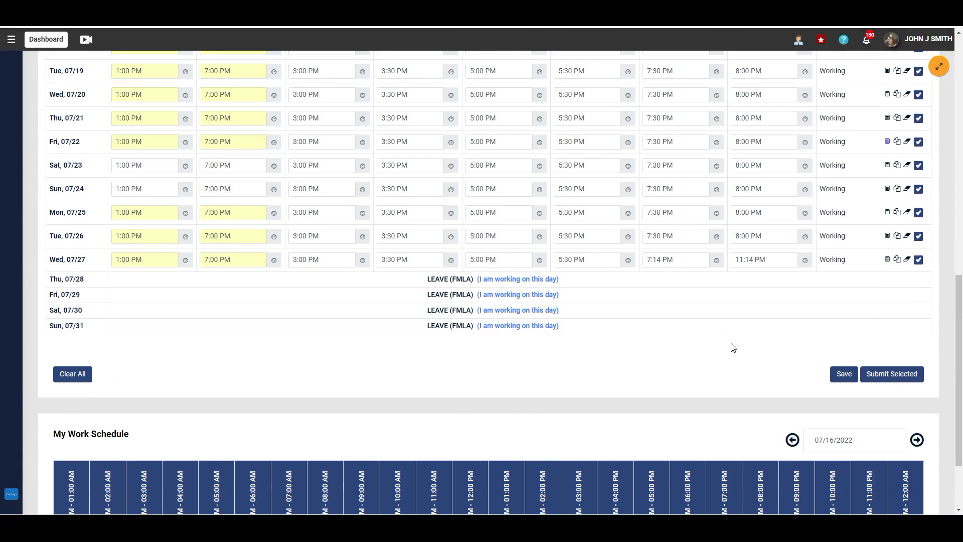
click(886, 380)
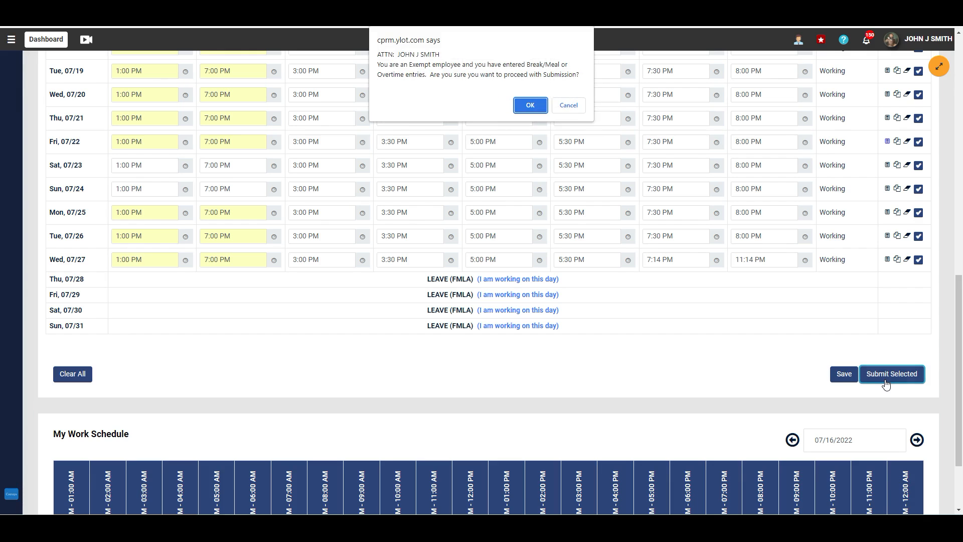
click(530, 105)
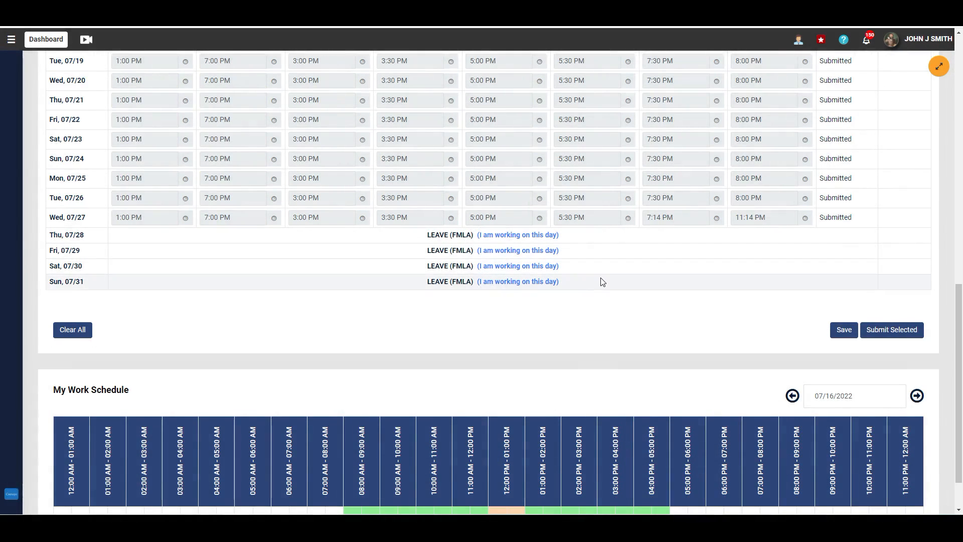
Check the status counts for Jul-2022 and the status of each date in the 2nd half of the month
middle_click(602, 282)
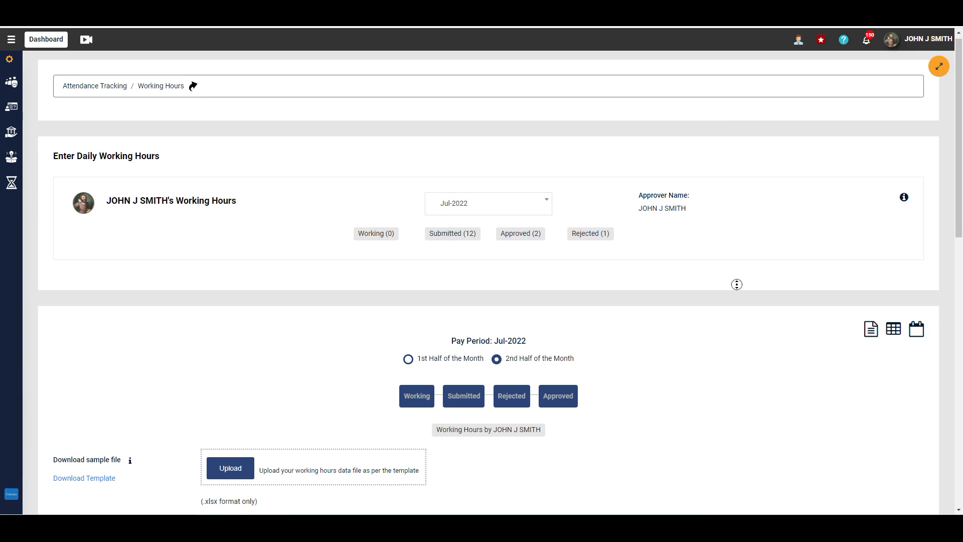
middle_click(733, 307)
scroll(710, 262, down, 10)
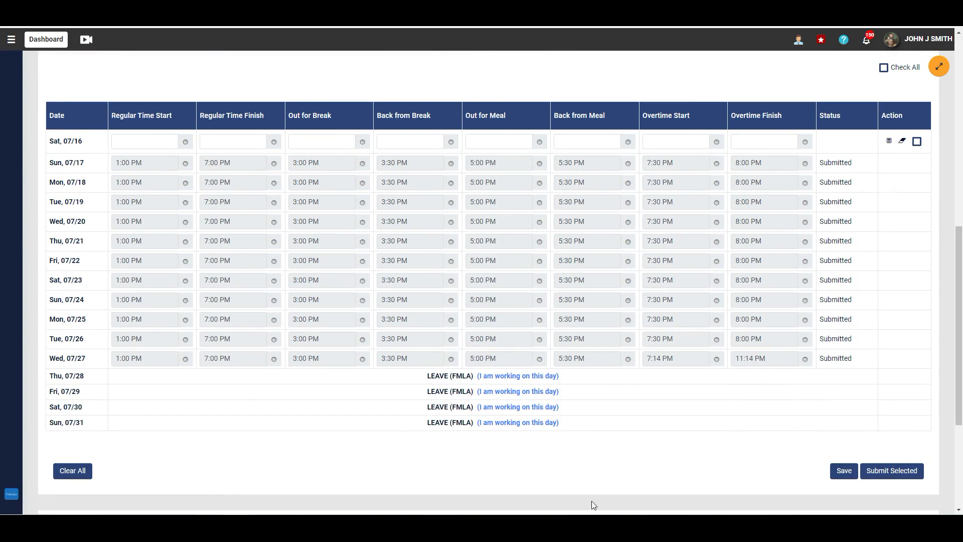
Check the work schedule for 07/16/2022 and display the Jul-2022 time entries in the table view
scroll(689, 464, down, 4)
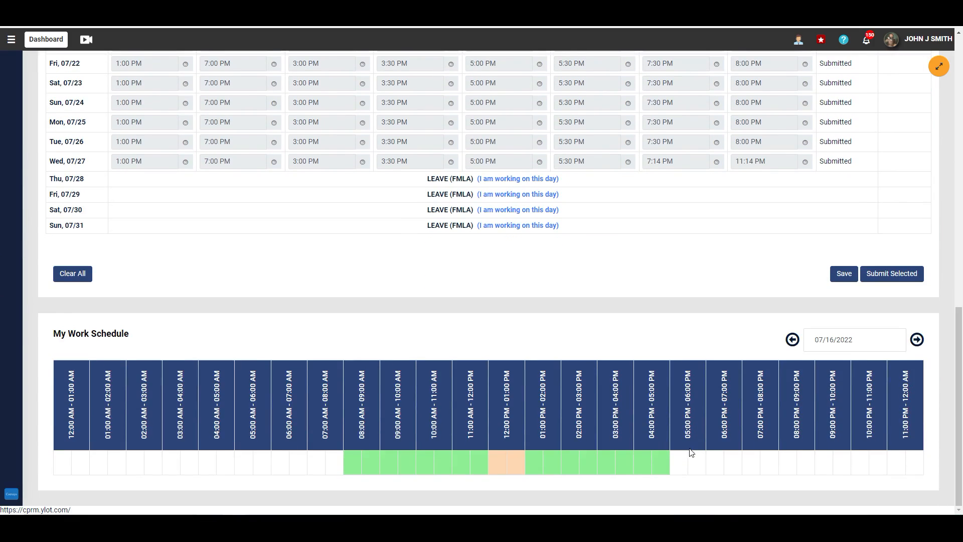
scroll(689, 453, up, 1)
drag(959, 314, 957, 147)
click(901, 133)
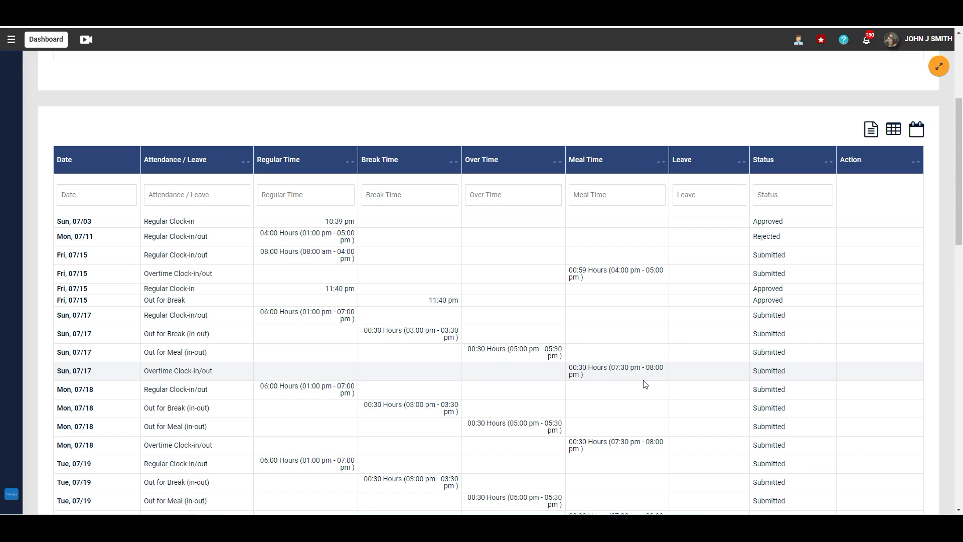
Review the July 2022 time entries in the calendar view and return to the daily working hours entry form
click(917, 131)
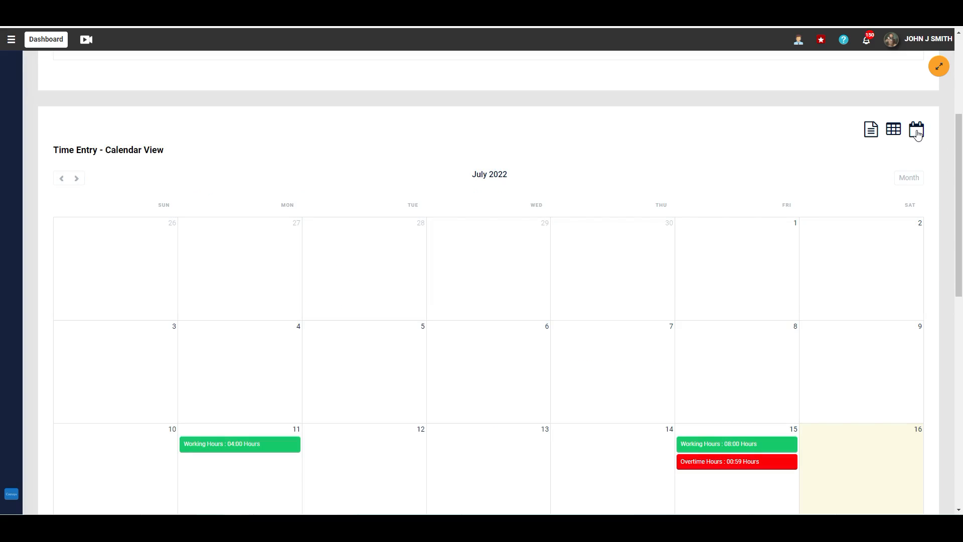
drag(961, 148, 959, 110)
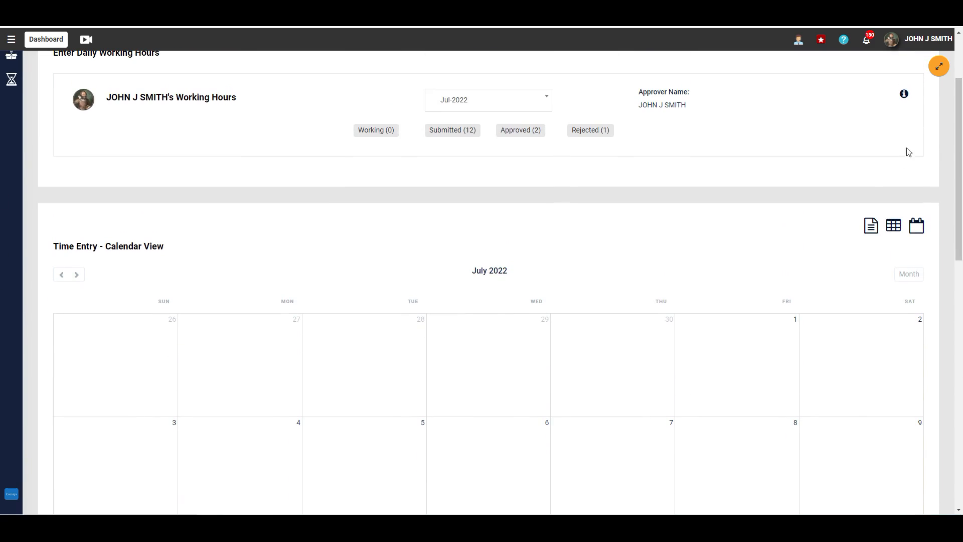
click(870, 227)
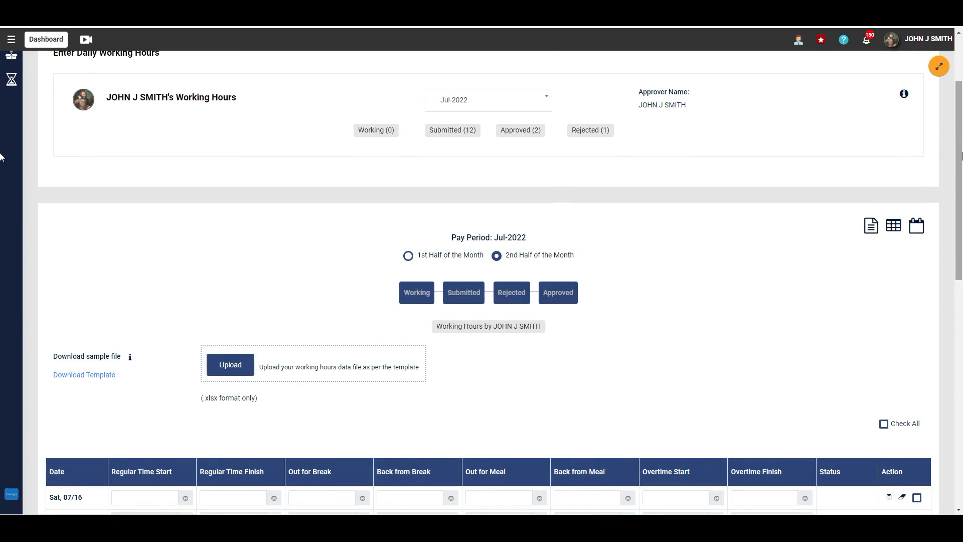
drag(962, 148, 952, 63)
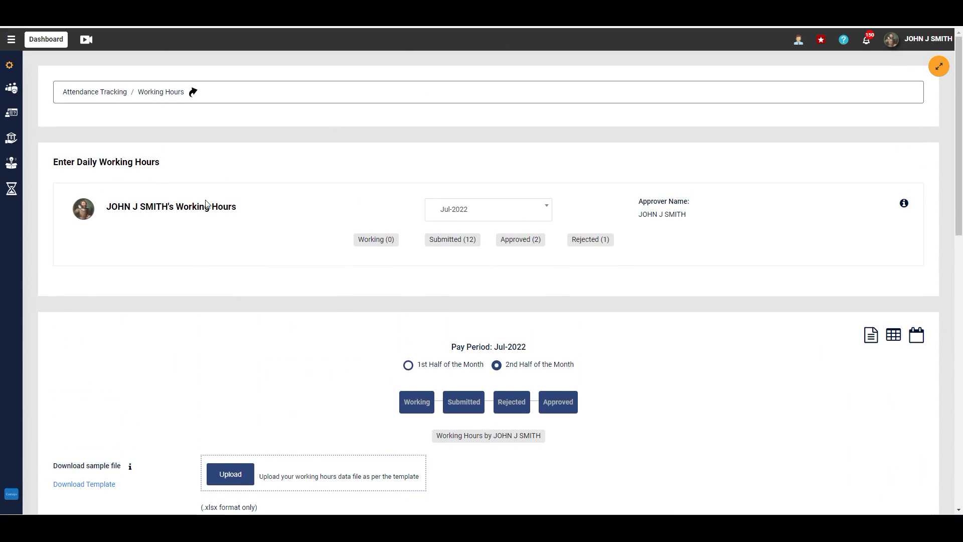